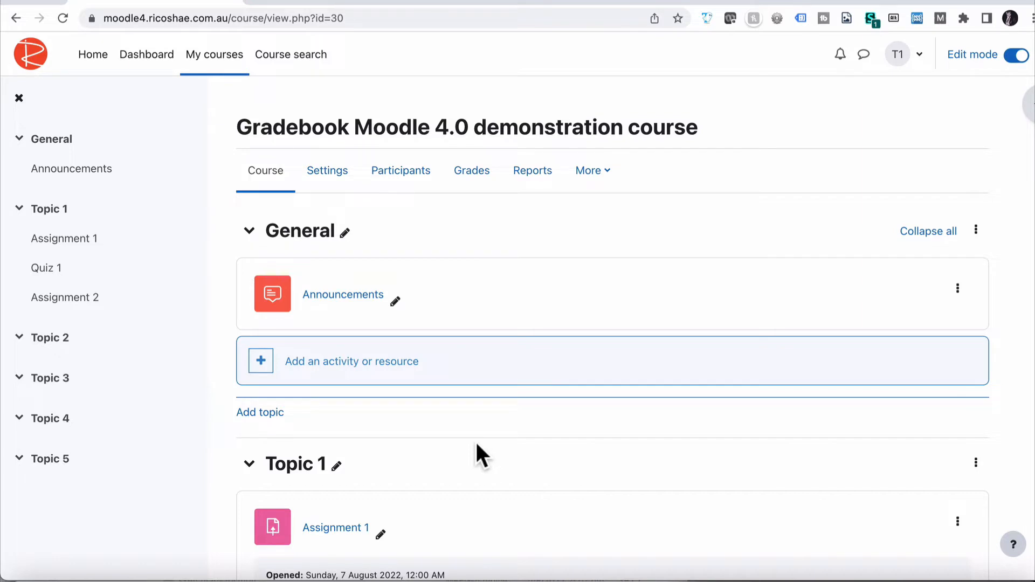
Enable completion tracking in the course settings by setting it to Yes
click(326, 171)
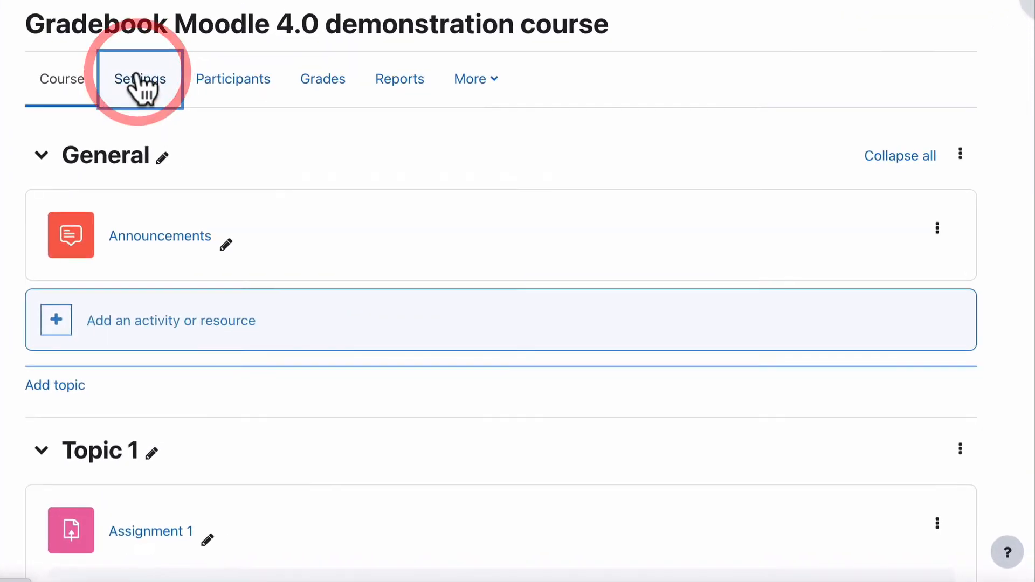
scroll(145, 162, down, 15)
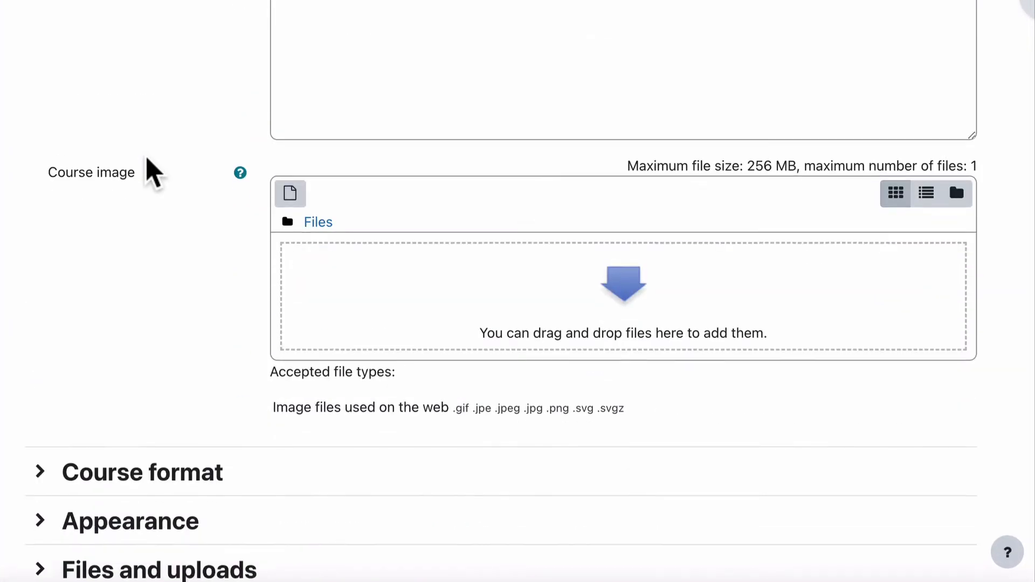
click(139, 318)
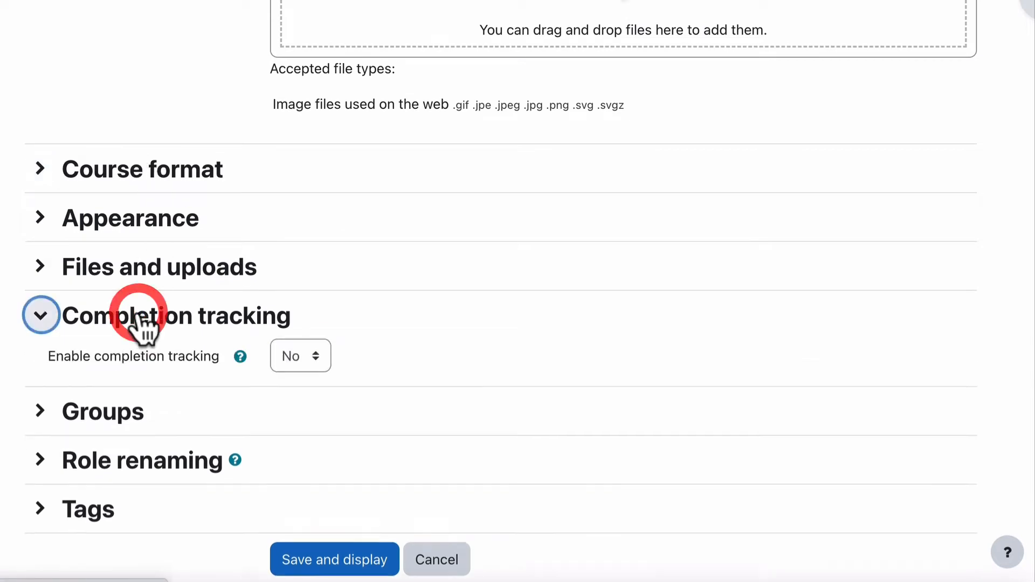
click(302, 357)
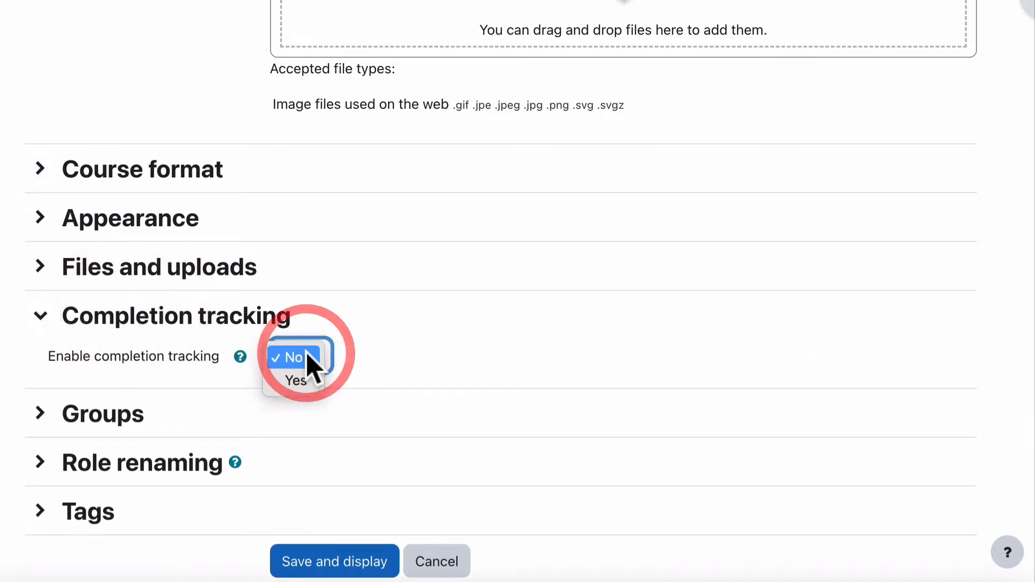
click(303, 384)
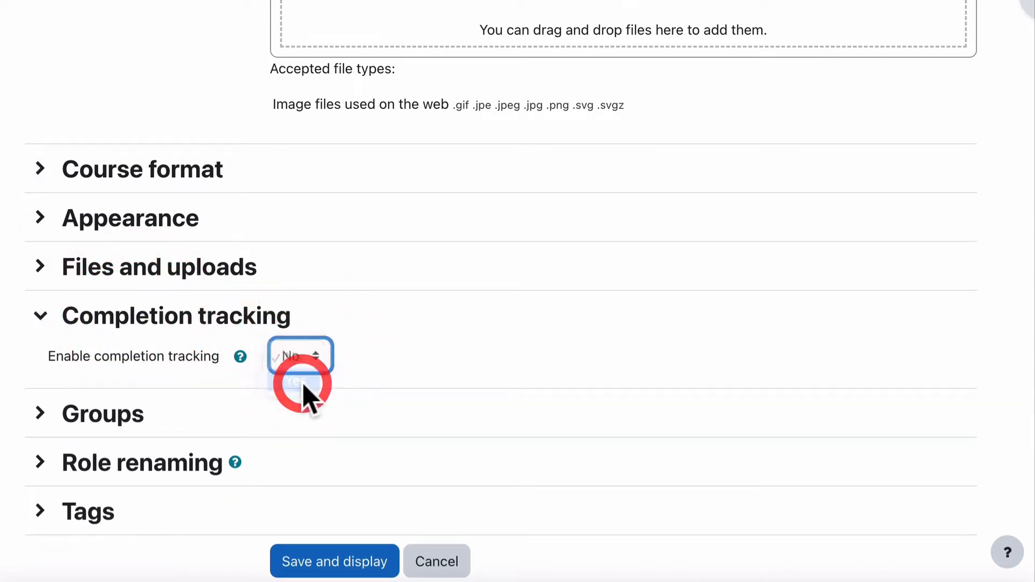
click(411, 397)
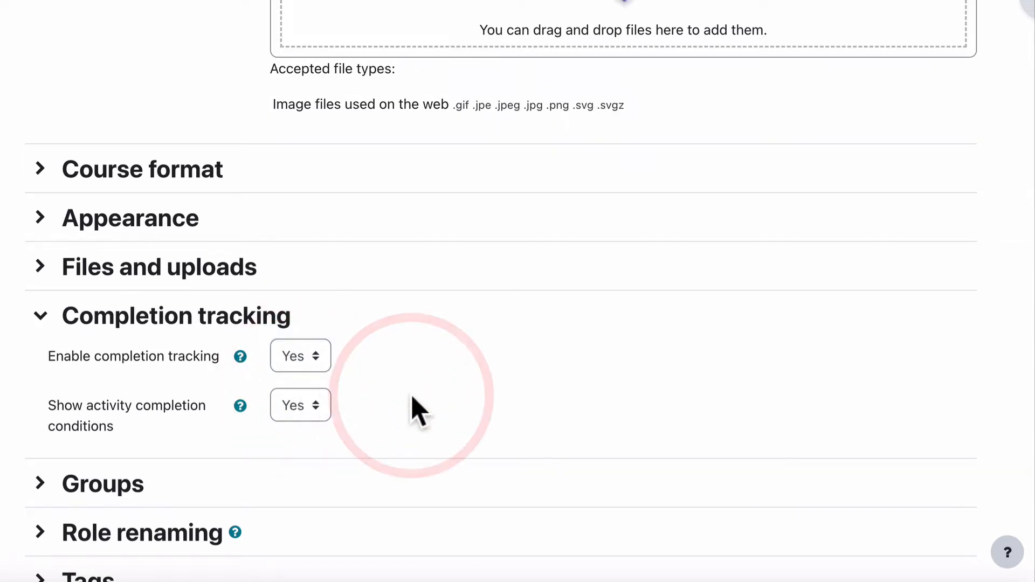
Check the options for showing activity completion conditions, keep Yes, and save the course settings
scroll(412, 404, down, 3)
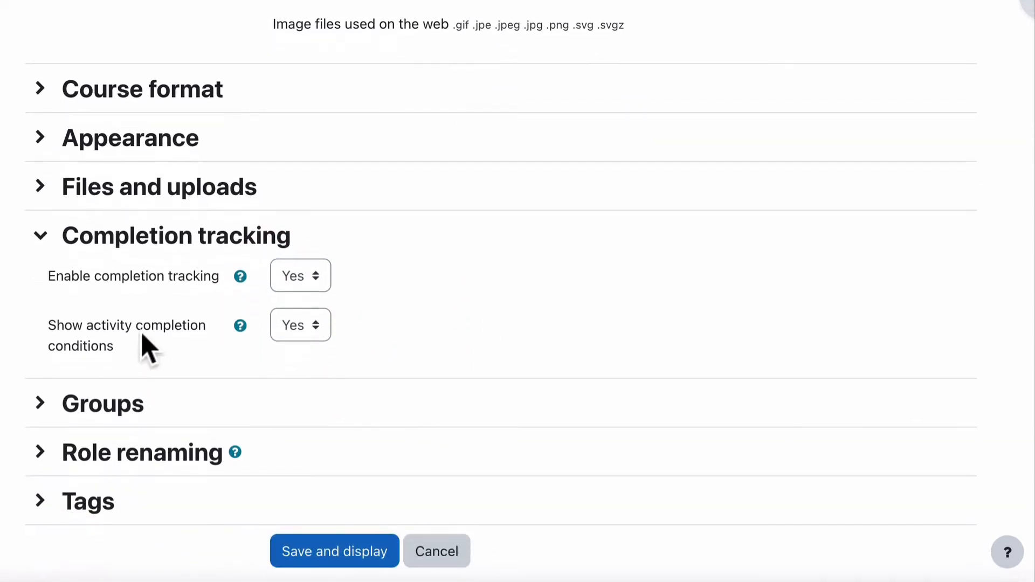
click(299, 329)
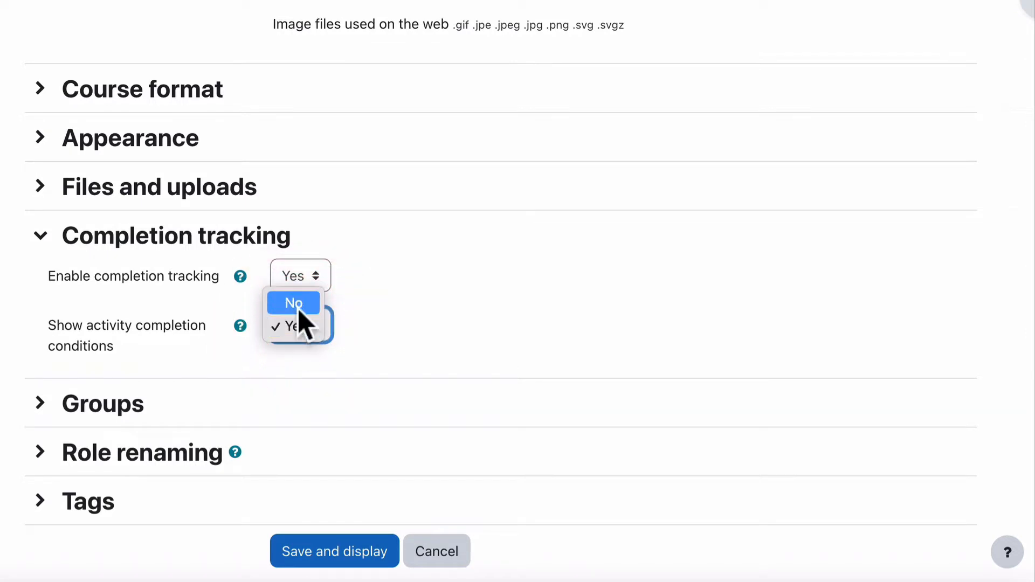
click(461, 319)
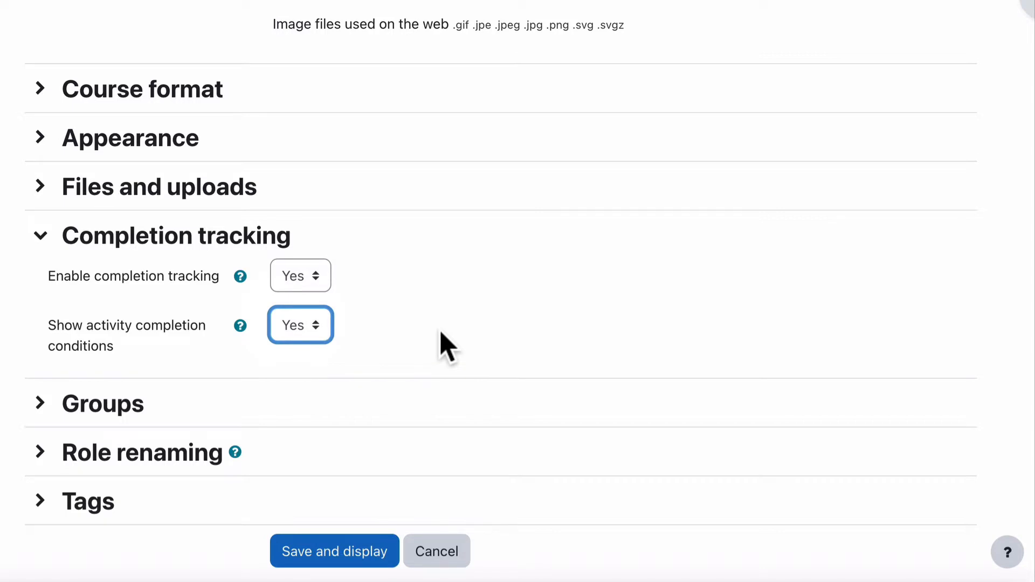
click(314, 561)
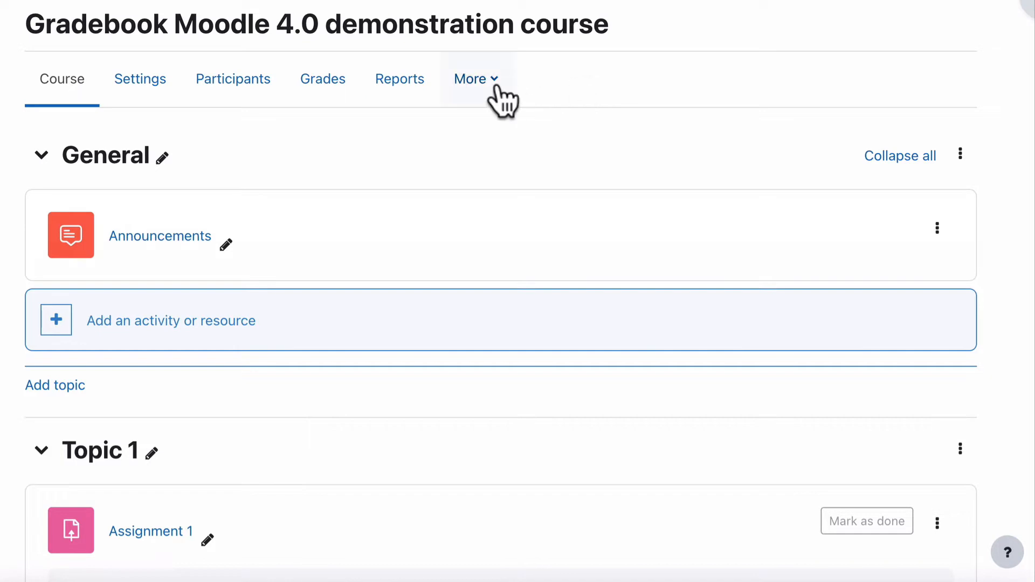
Open the course completion settings and examine the activities available under the Activity completion condition
click(493, 78)
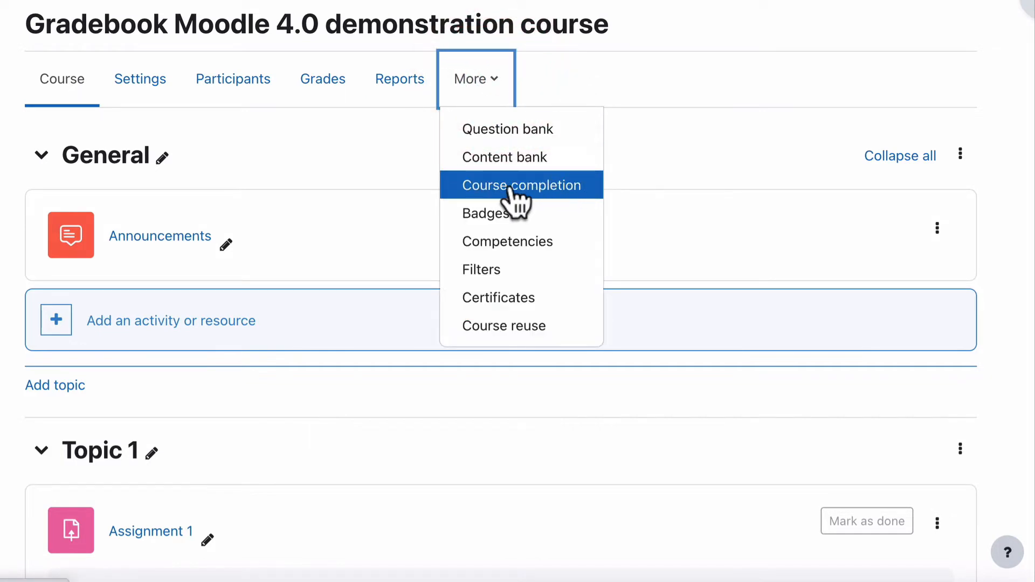
click(509, 186)
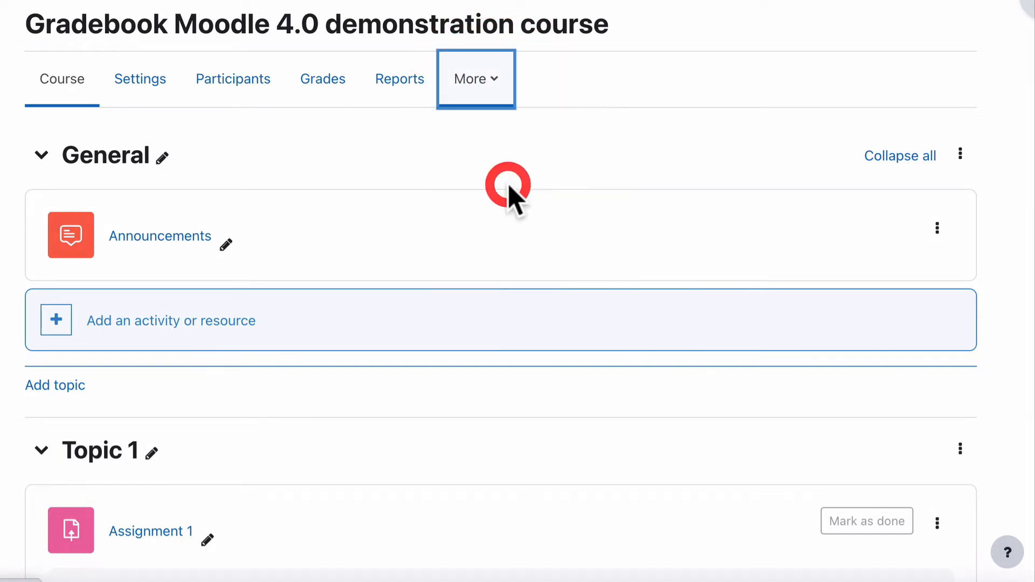
scroll(510, 188, down, 3)
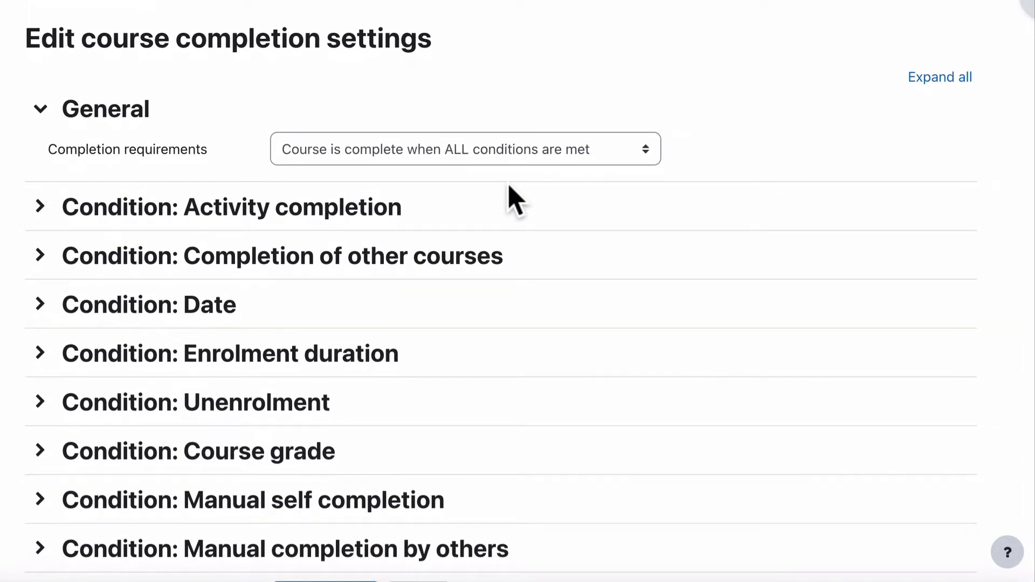
click(263, 209)
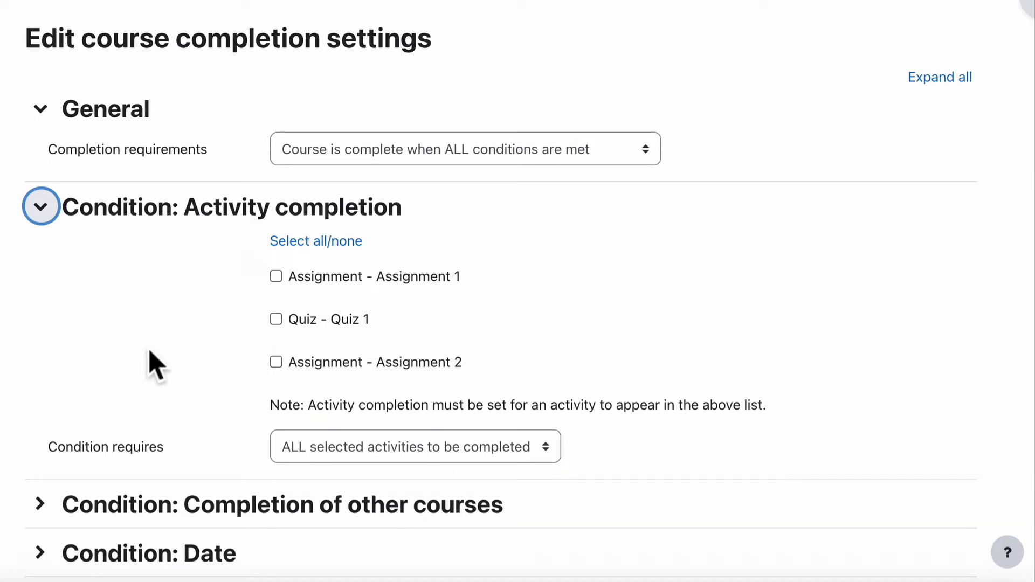
scroll(156, 367, up, 3)
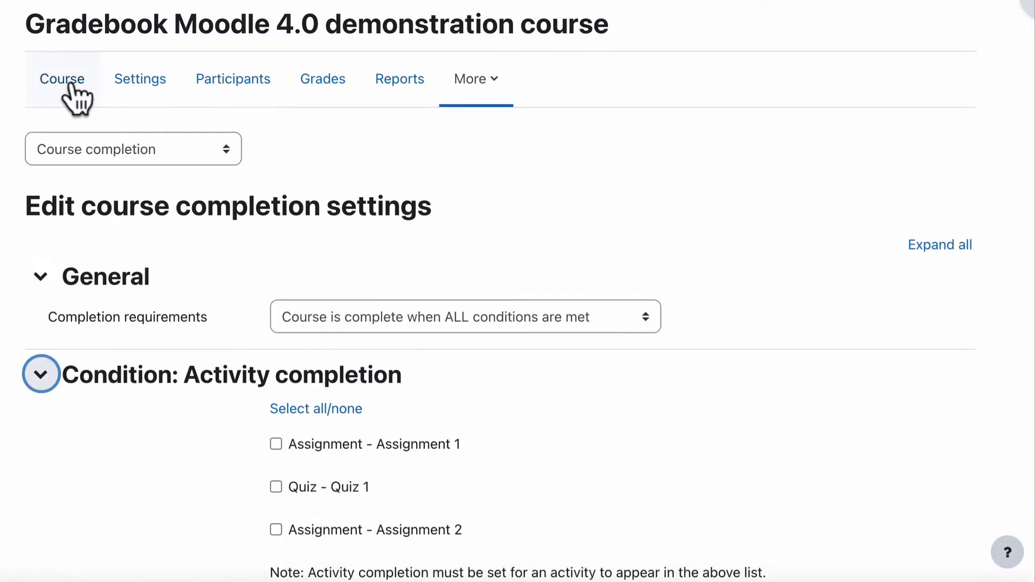
Return to the course page, open the settings of Assignment 1 in Topic 1 and expand its Activity completion section
click(66, 82)
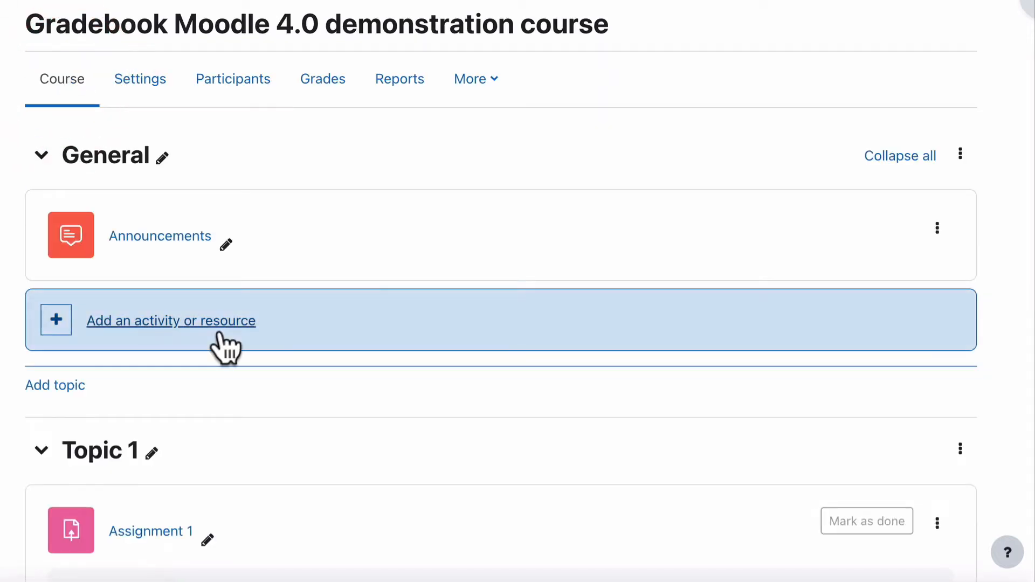
scroll(646, 335, down, 3)
click(944, 323)
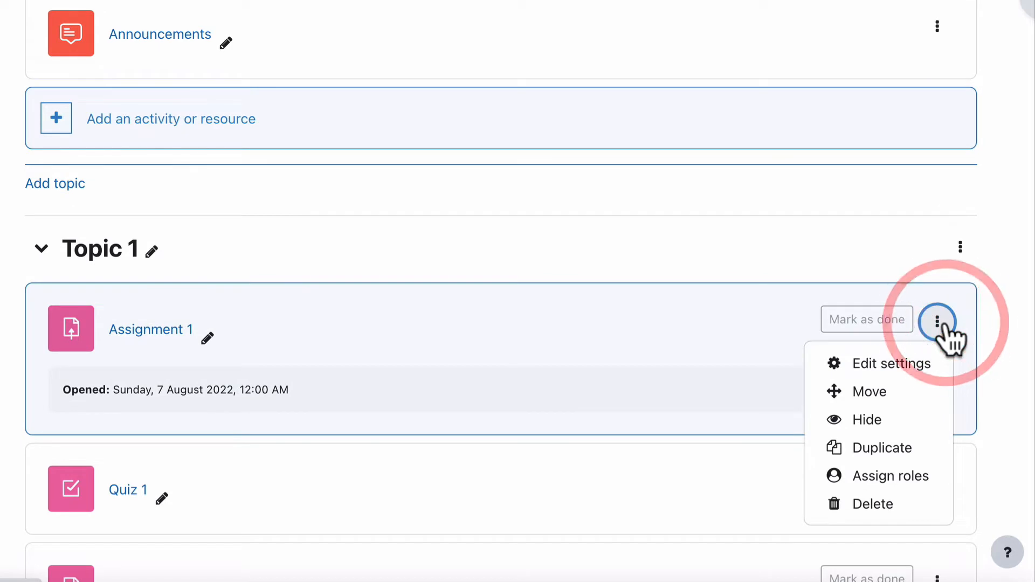
click(905, 363)
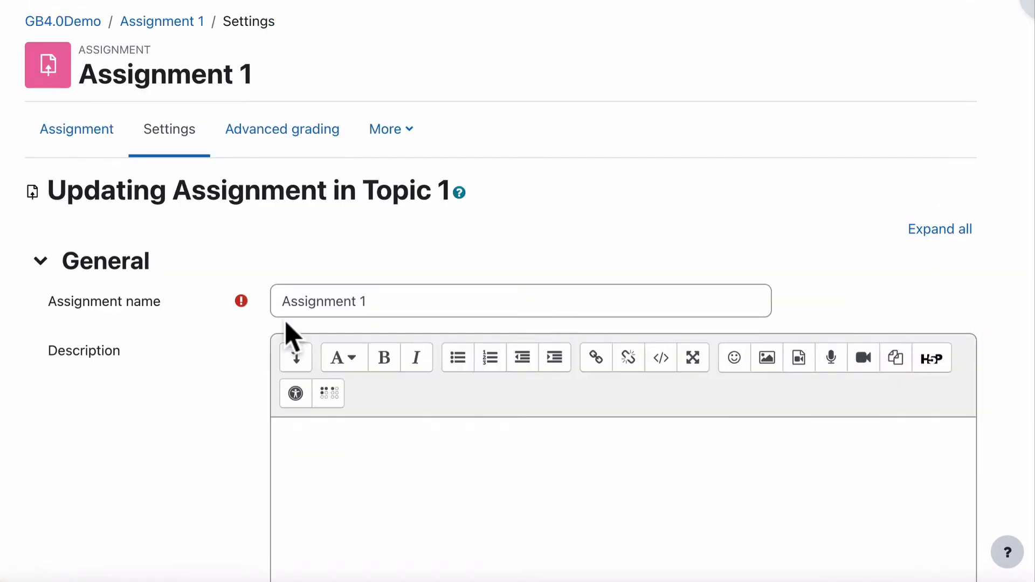
scroll(134, 409, down, 10)
scroll(135, 394, down, 15)
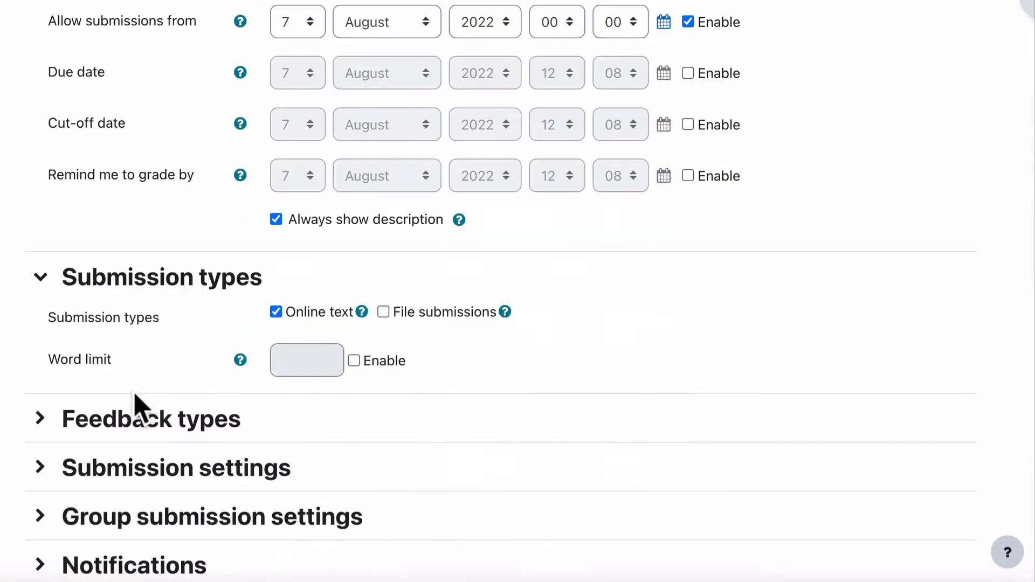
scroll(135, 394, up, 2)
click(150, 374)
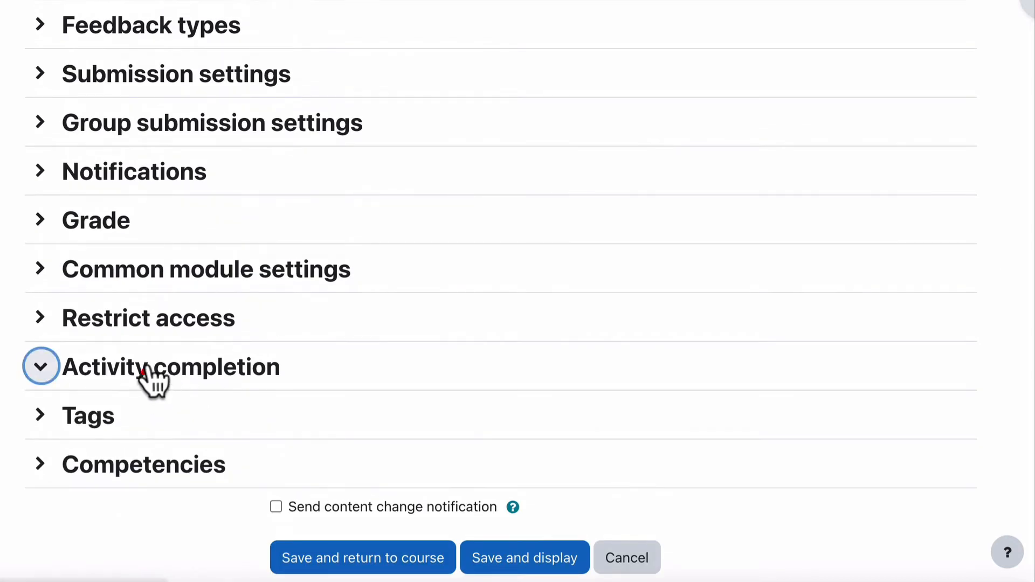
scroll(146, 377, down, 1)
scroll(152, 380, down, 2)
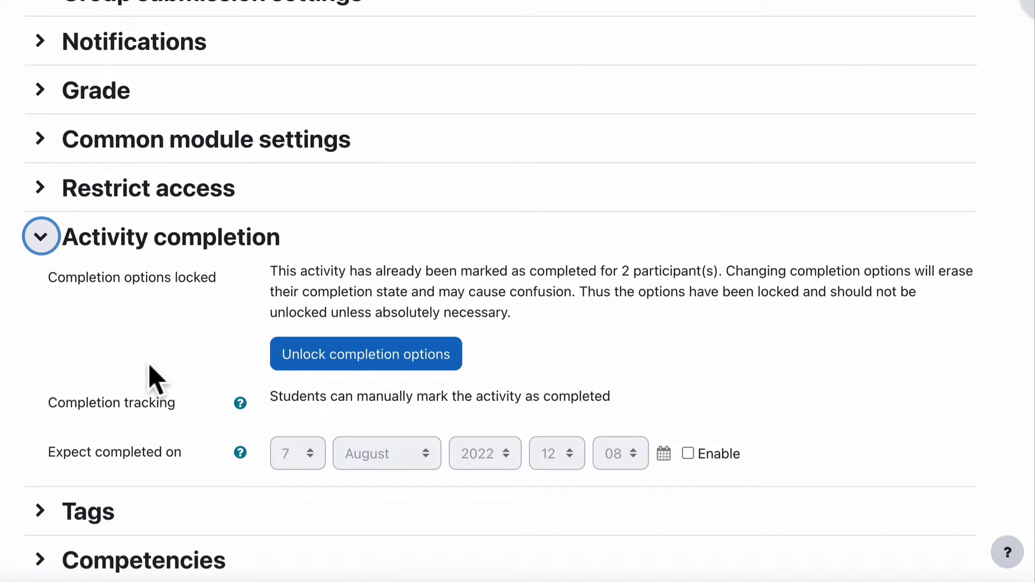
Unlock Assignment 1's completion options and set completion tracking to "Show activity as complete when conditions are met"
click(366, 354)
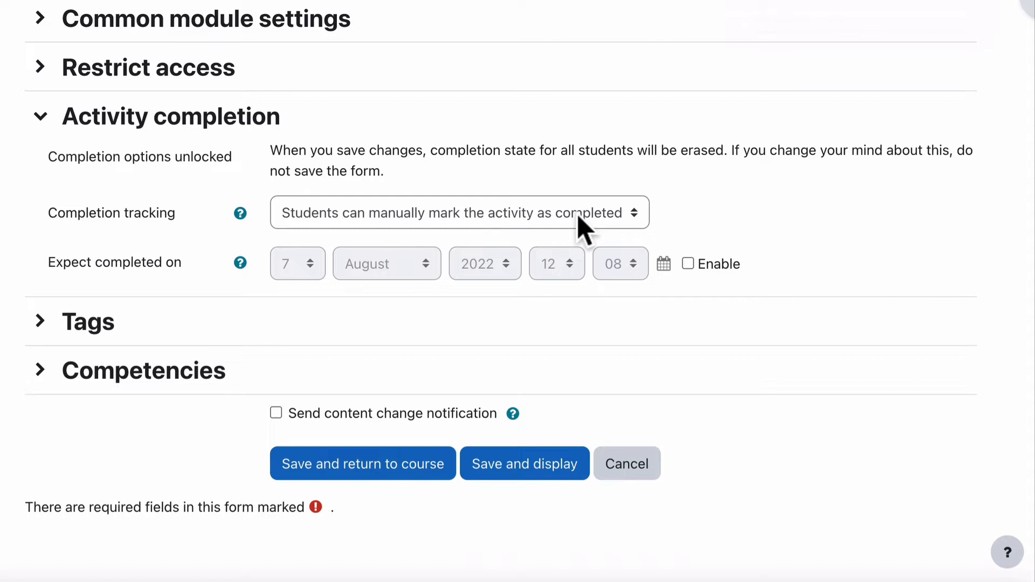
click(385, 213)
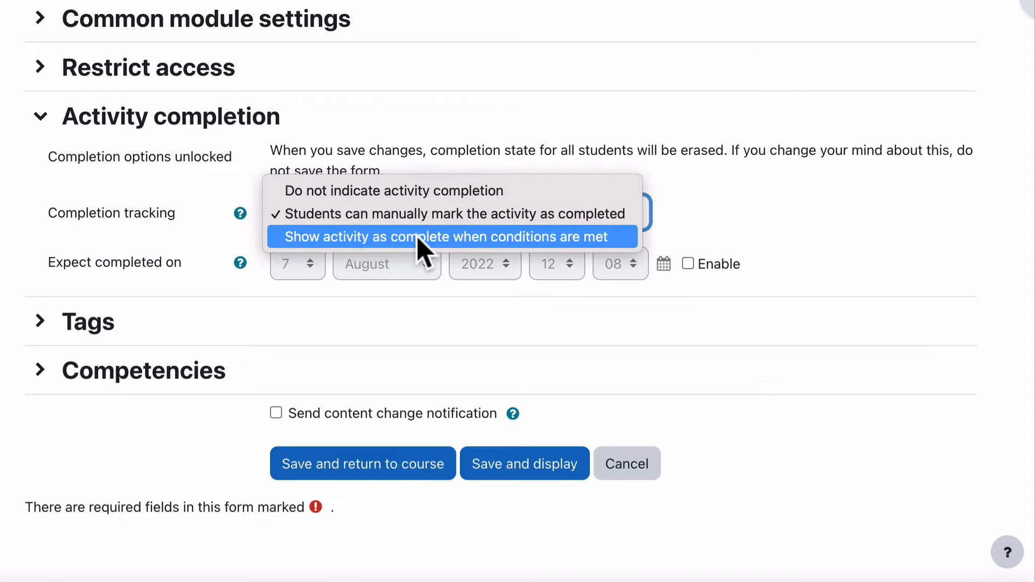
click(465, 237)
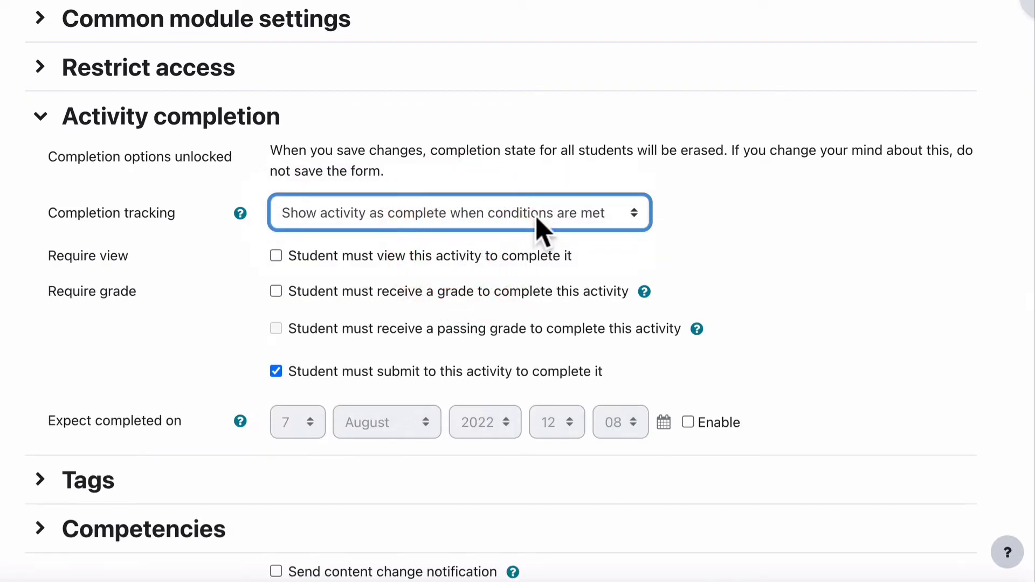
click(198, 276)
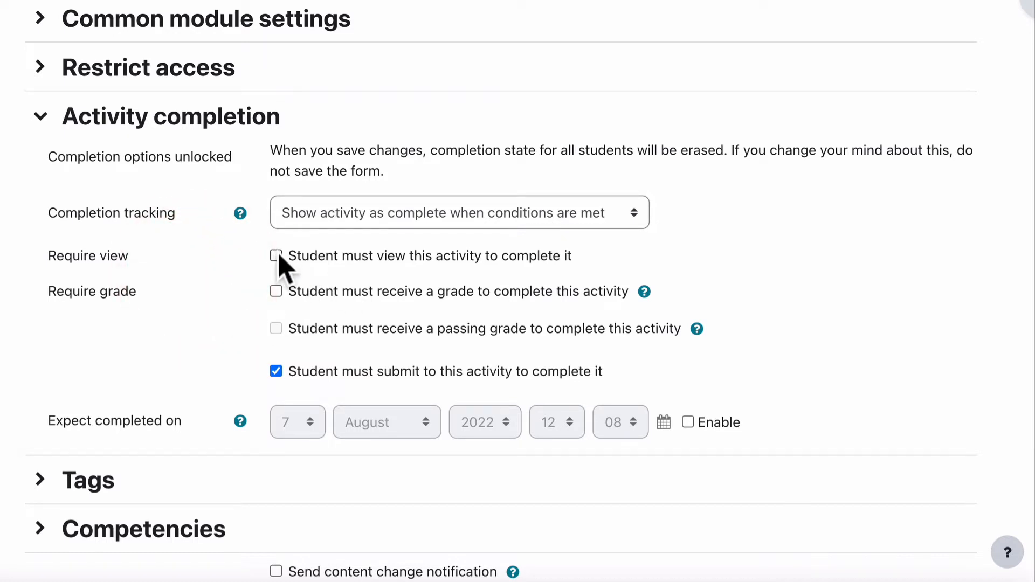
Require a grade and a passing grade to complete Assignment 1, and remove the requirement to submit
click(276, 292)
click(276, 330)
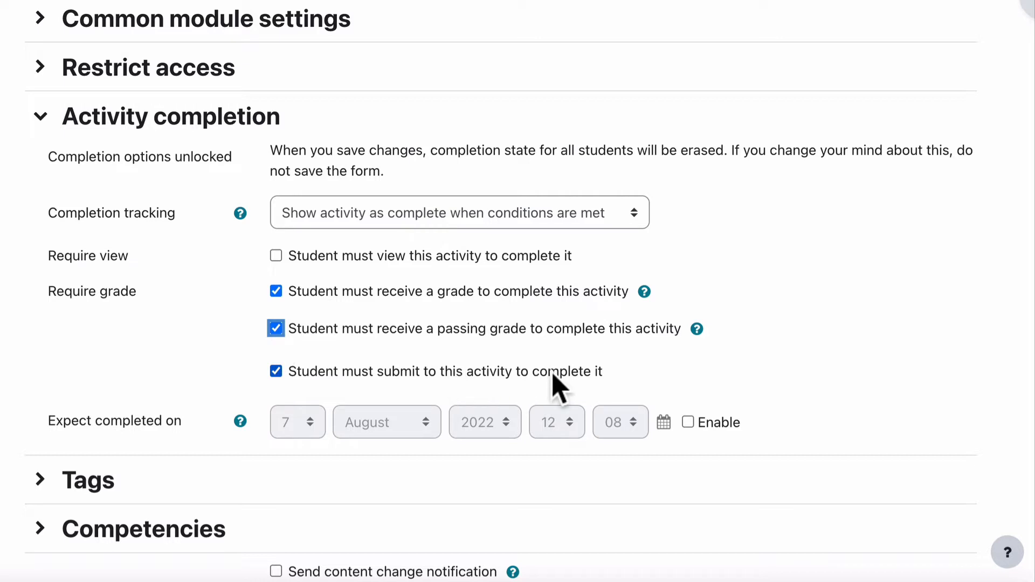
click(365, 371)
click(203, 372)
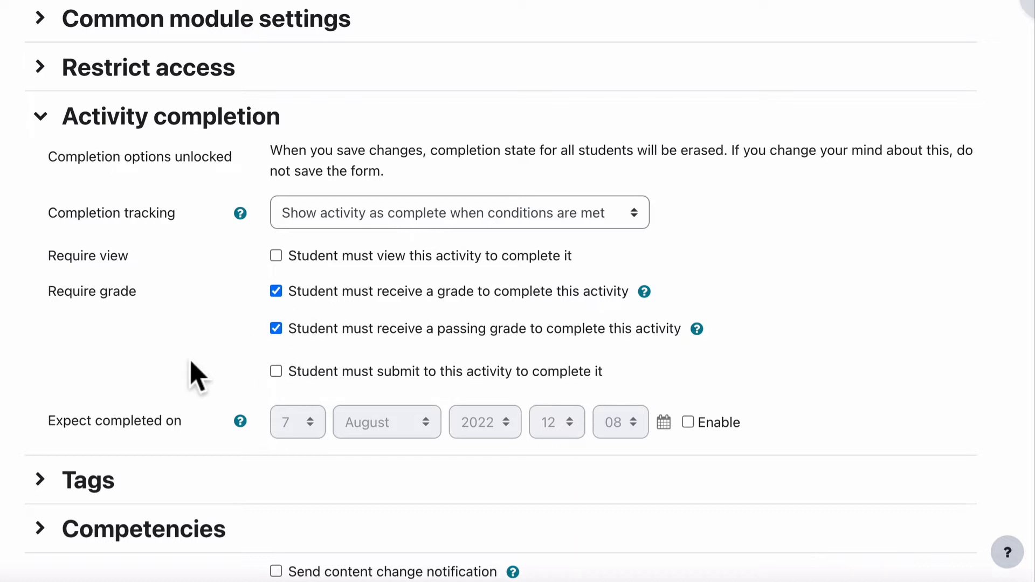
Check the two grade requirements of Assignment 1, save the changes and display the assignment
scroll(196, 372, down, 2)
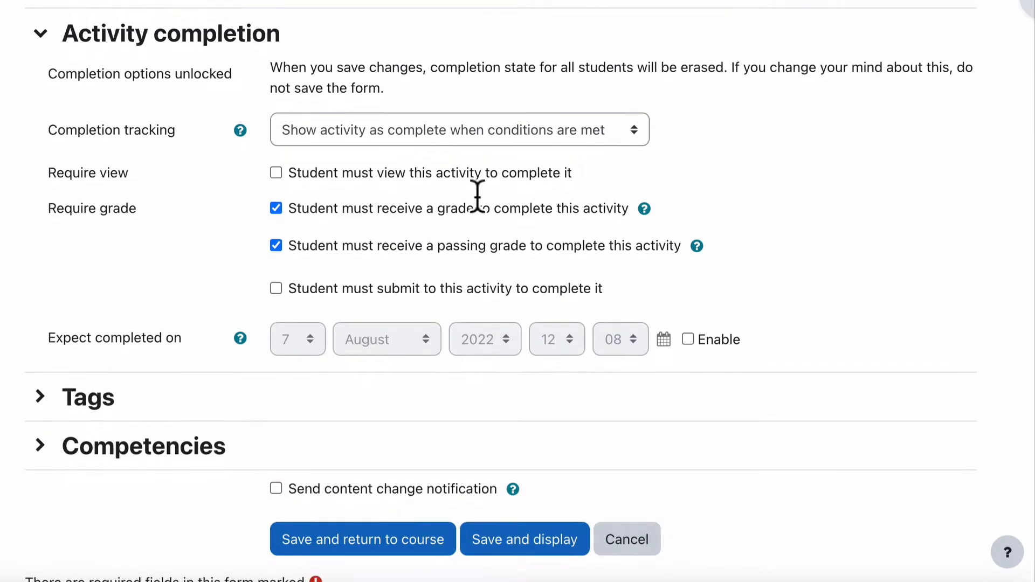
drag(381, 208, 508, 209)
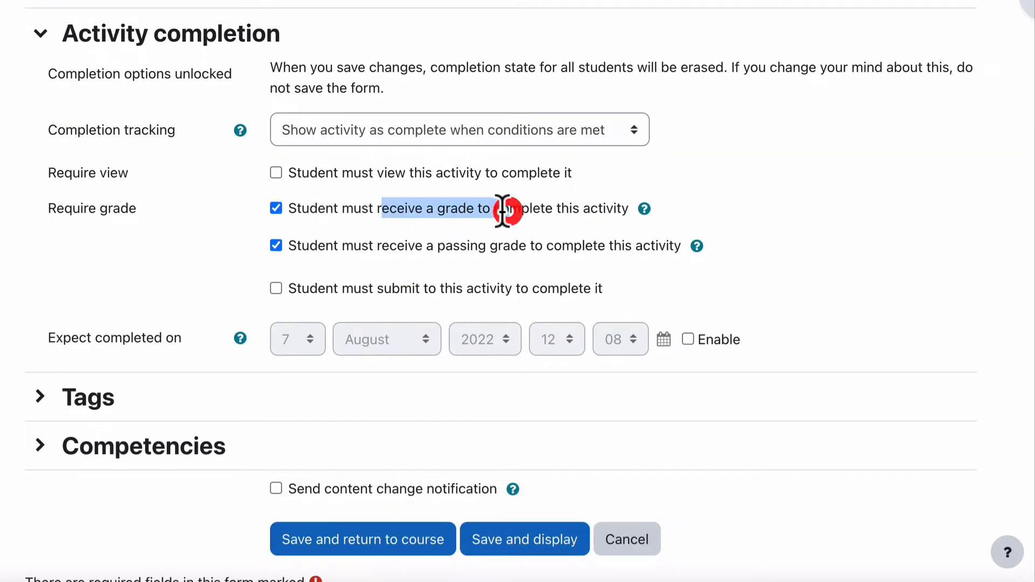
drag(381, 246, 555, 248)
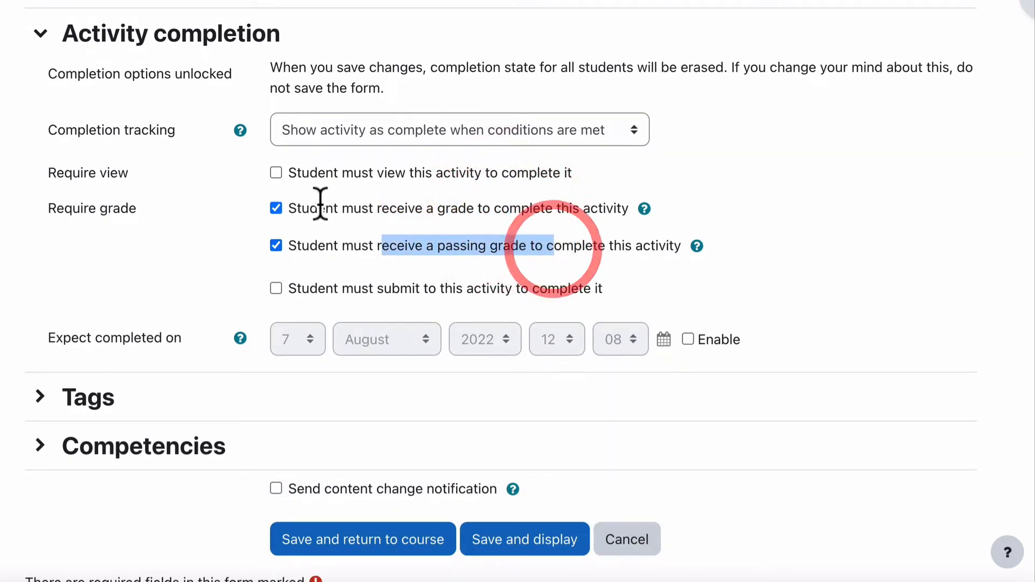
click(216, 214)
scroll(215, 214, down, 2)
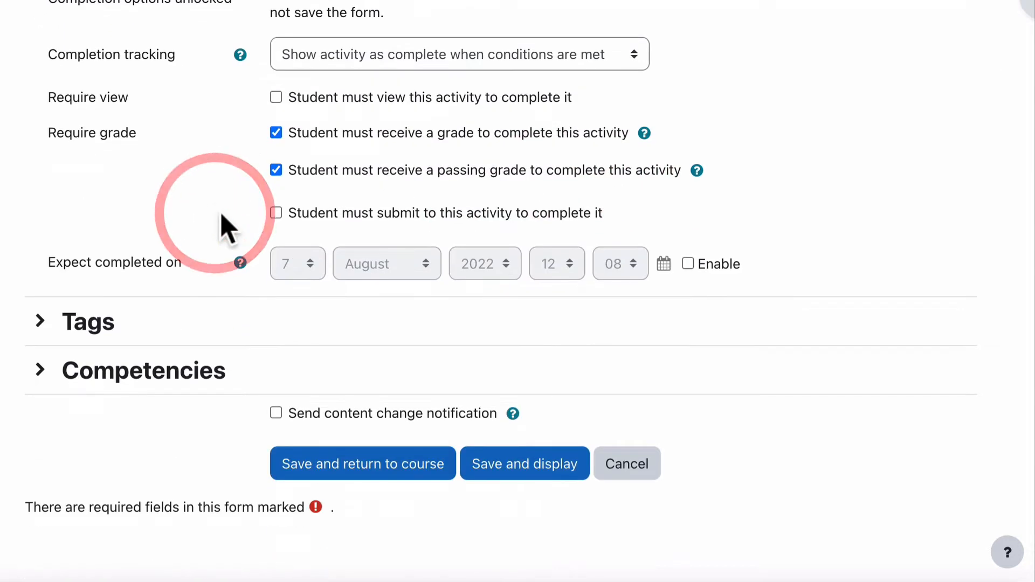
click(492, 468)
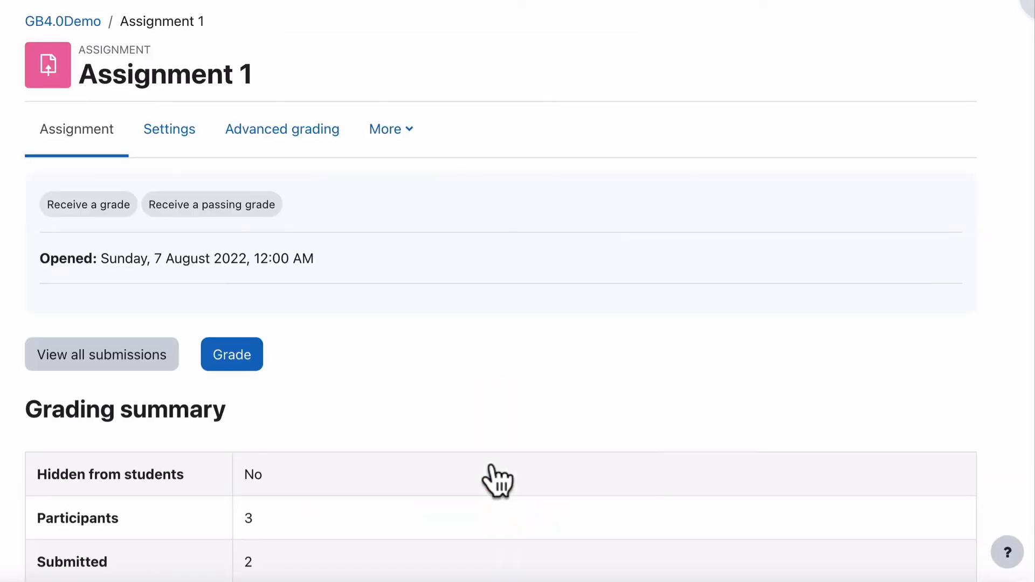
Review Assignment 1's completion conditions and grading summary, and return to the GB4.0Demo course page
scroll(491, 467, down, 1)
scroll(497, 481, down, 3)
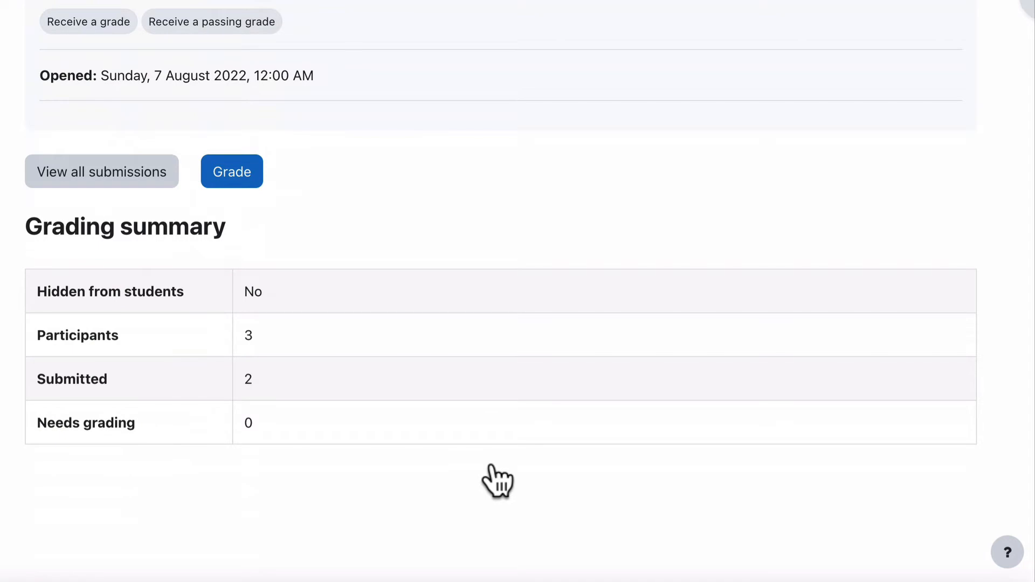
scroll(497, 481, up, 4)
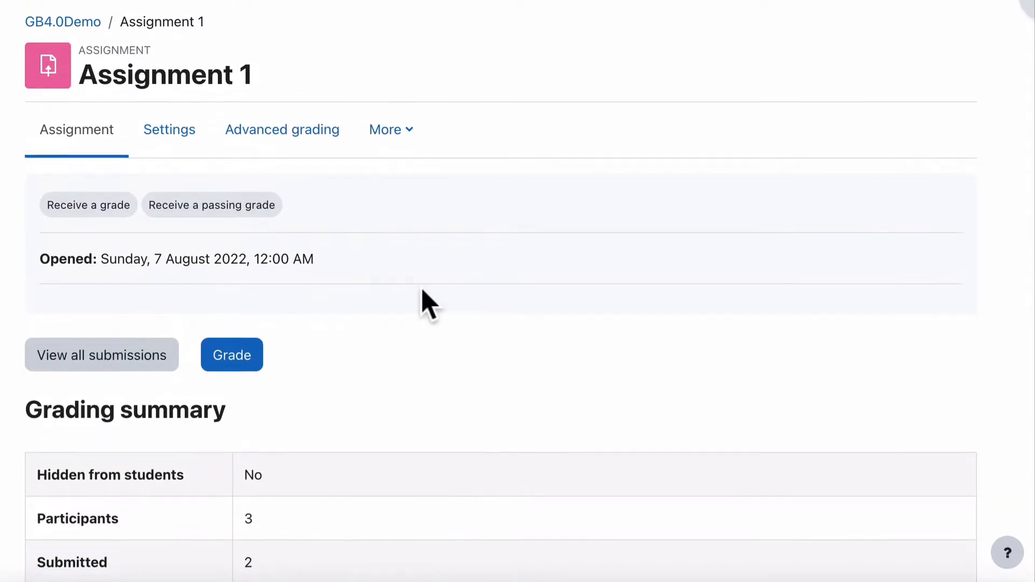
click(71, 23)
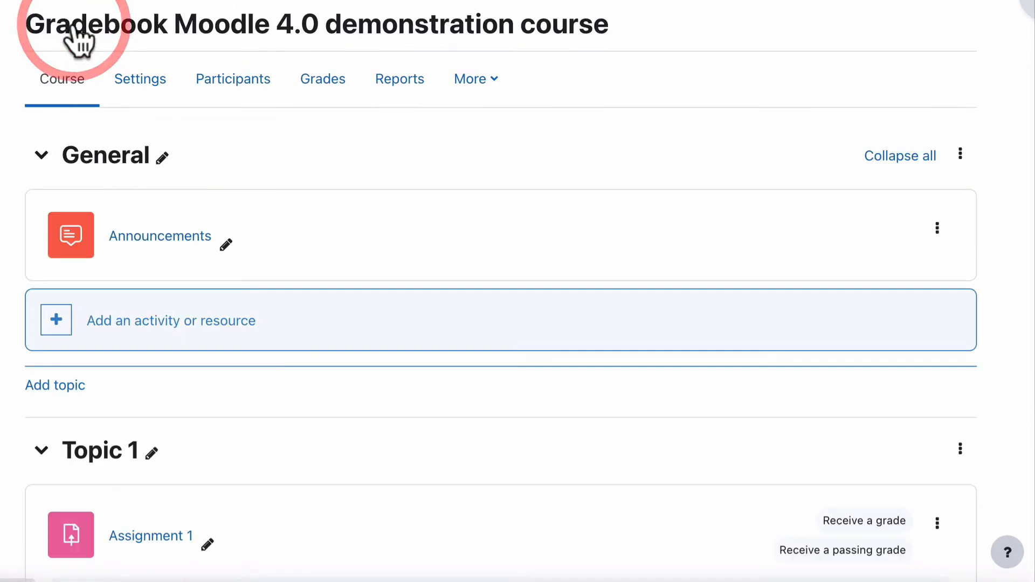
Unlock the completion options in Quiz 1's settings and set completion tracking to "Show activity as complete when conditions are met"
scroll(258, 390, down, 8)
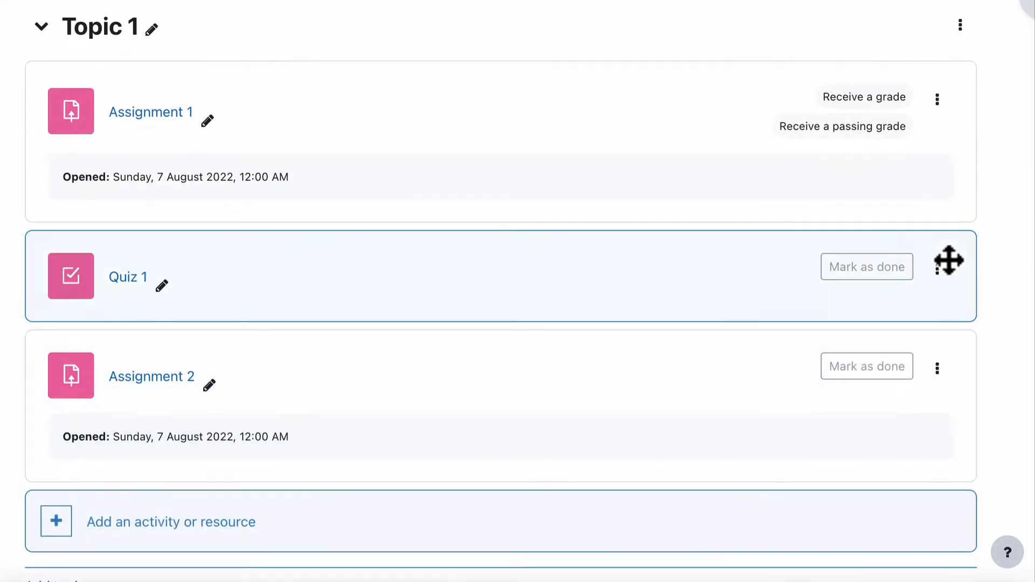
click(937, 269)
click(905, 310)
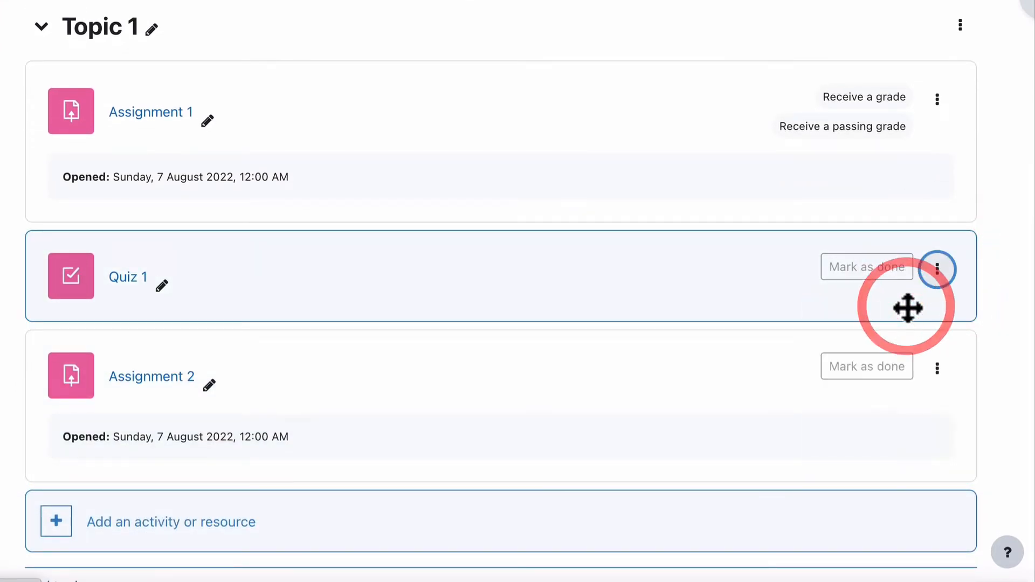
scroll(152, 345, down, 15)
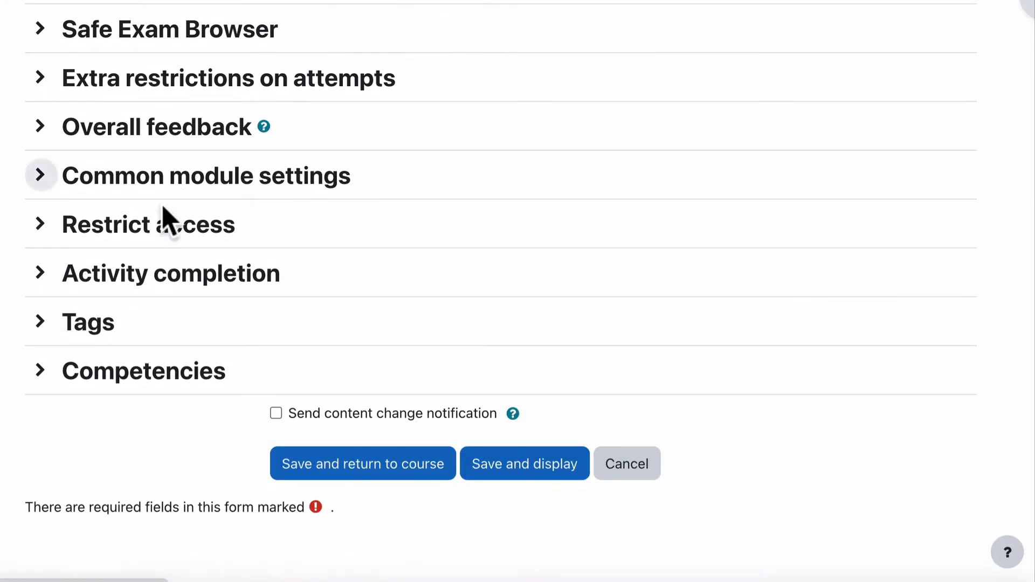
click(144, 273)
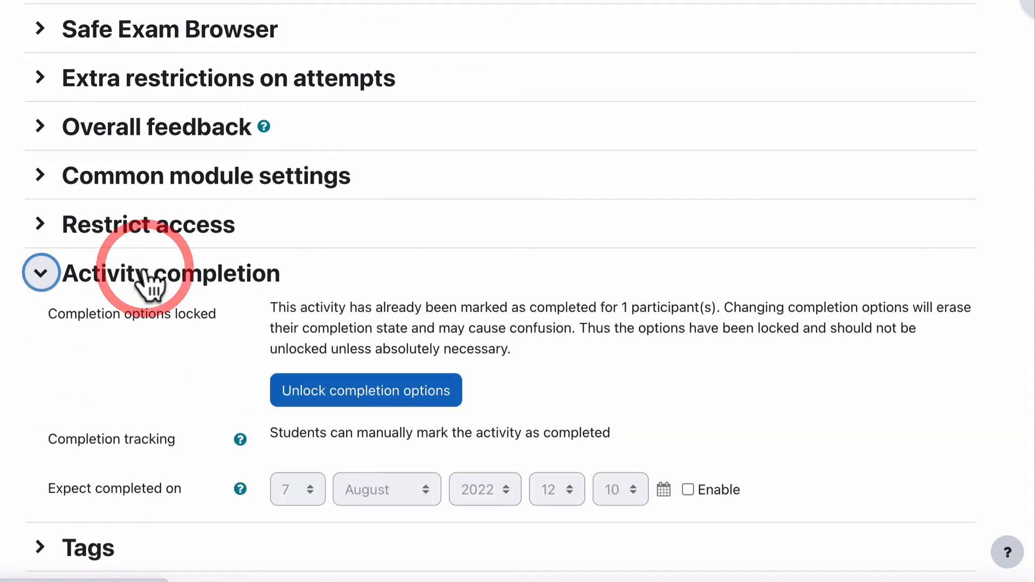
click(393, 392)
scroll(127, 427, down, 15)
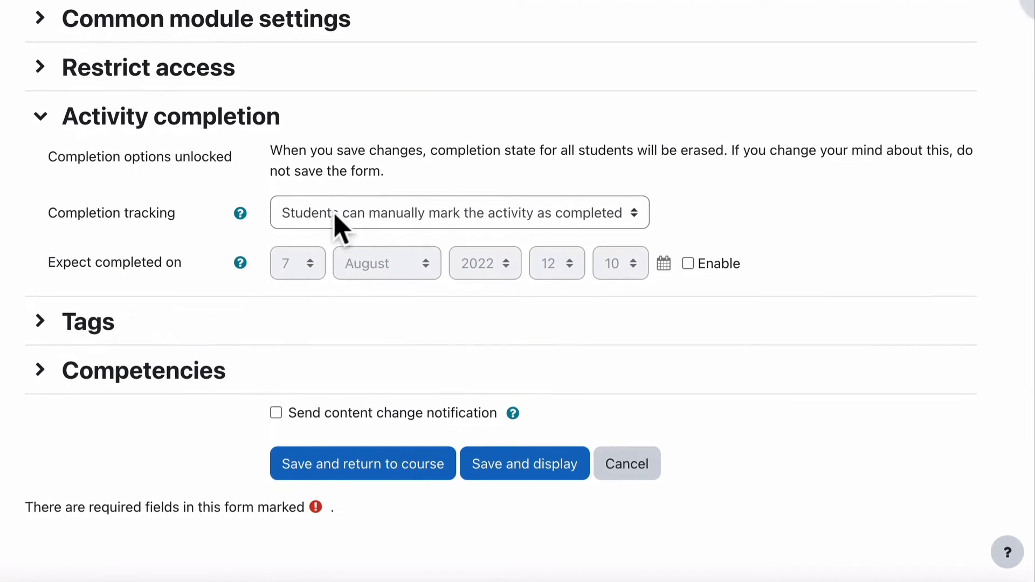
click(333, 217)
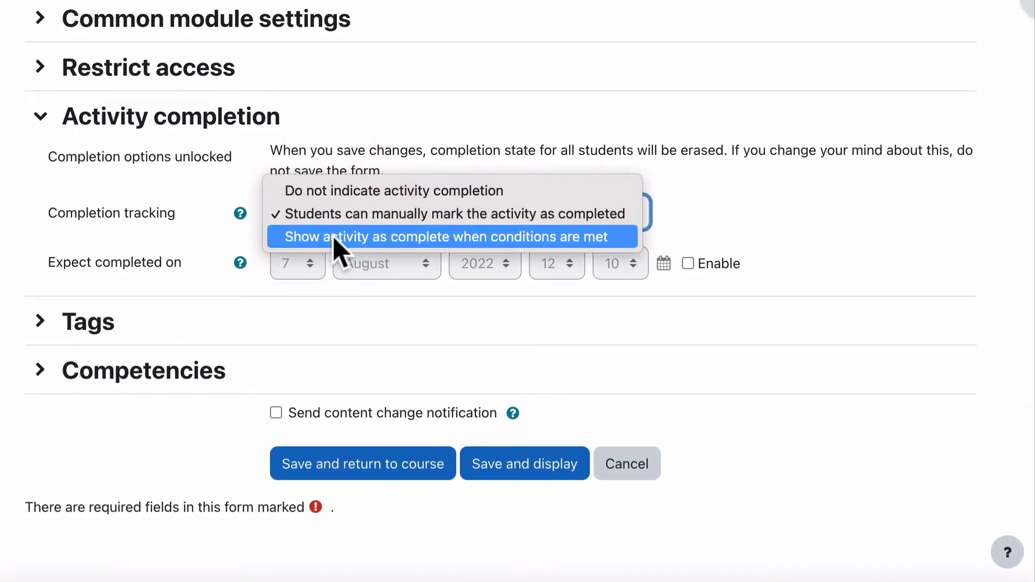
click(380, 237)
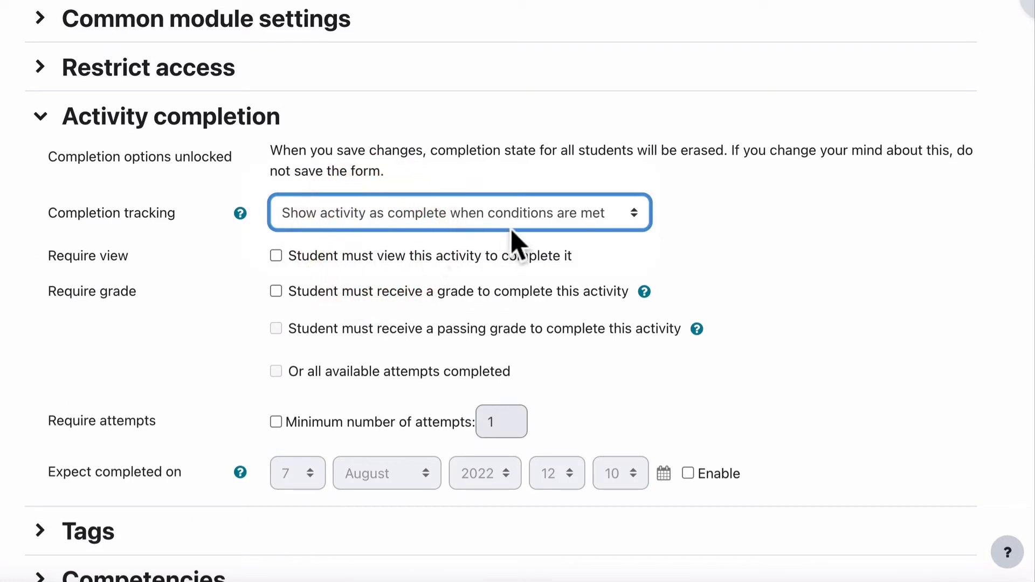
Require a grade and a passing grade to complete Quiz 1, and save the changes, returning to the course
click(277, 293)
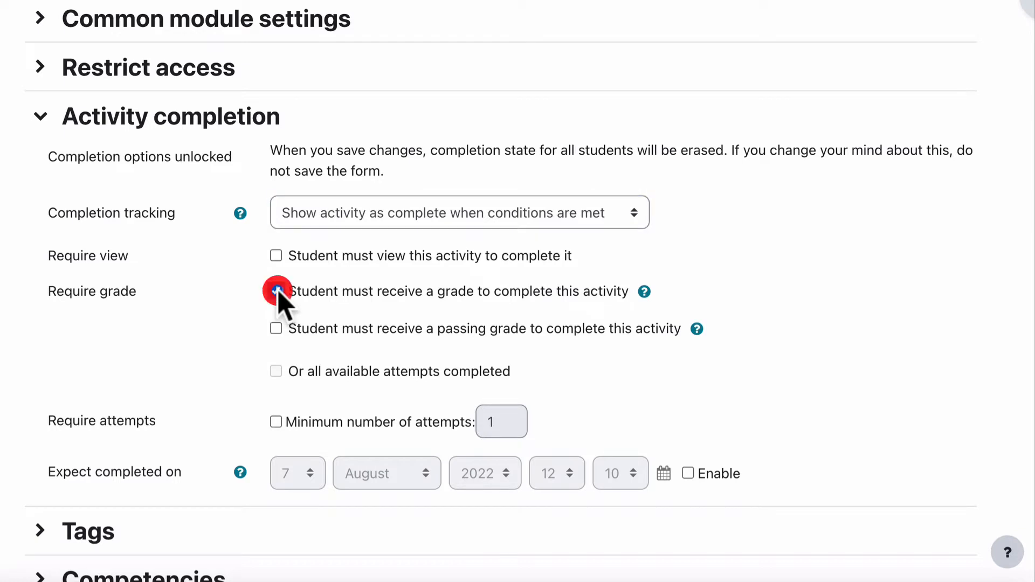
click(276, 328)
scroll(229, 388, down, 1)
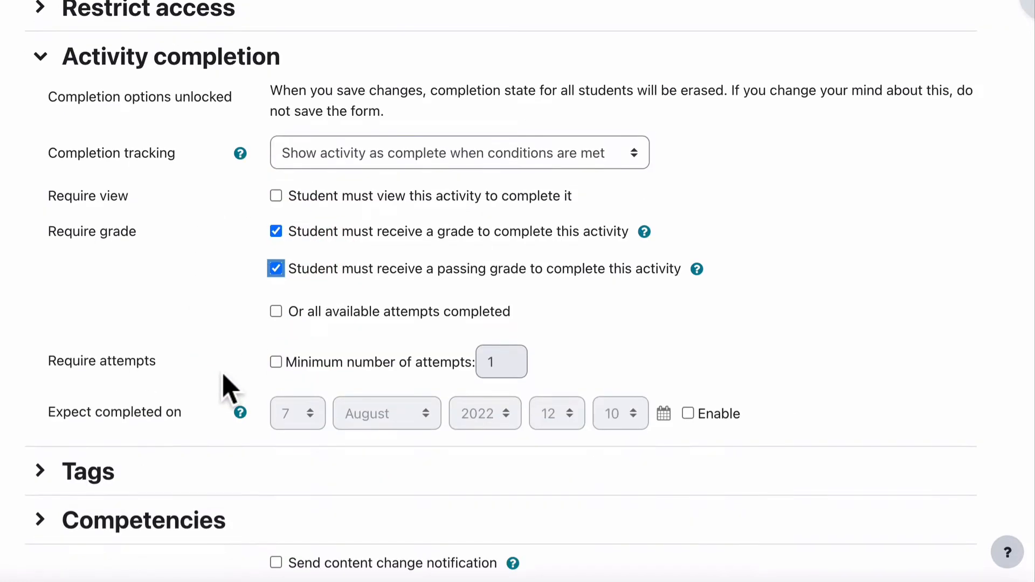
scroll(226, 381, down, 3)
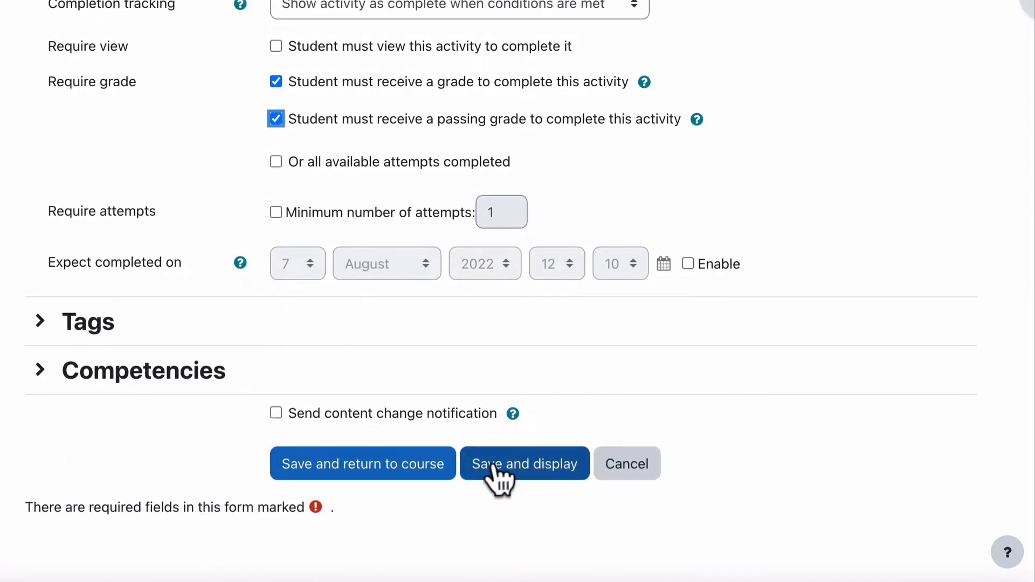
click(424, 481)
Open the settings of Assignment 2 and unlock its activity completion options
scroll(423, 479, down, 3)
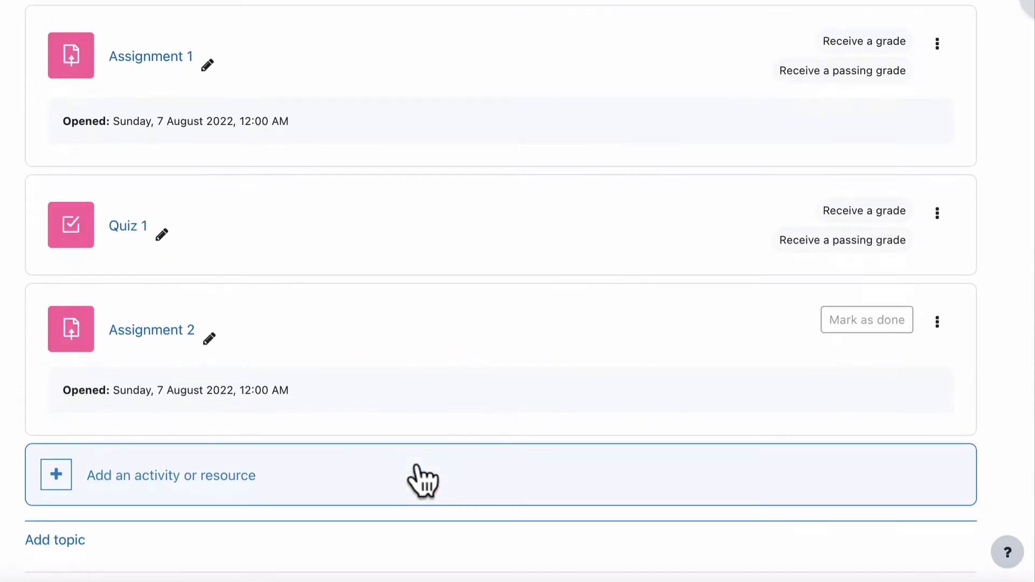
click(937, 243)
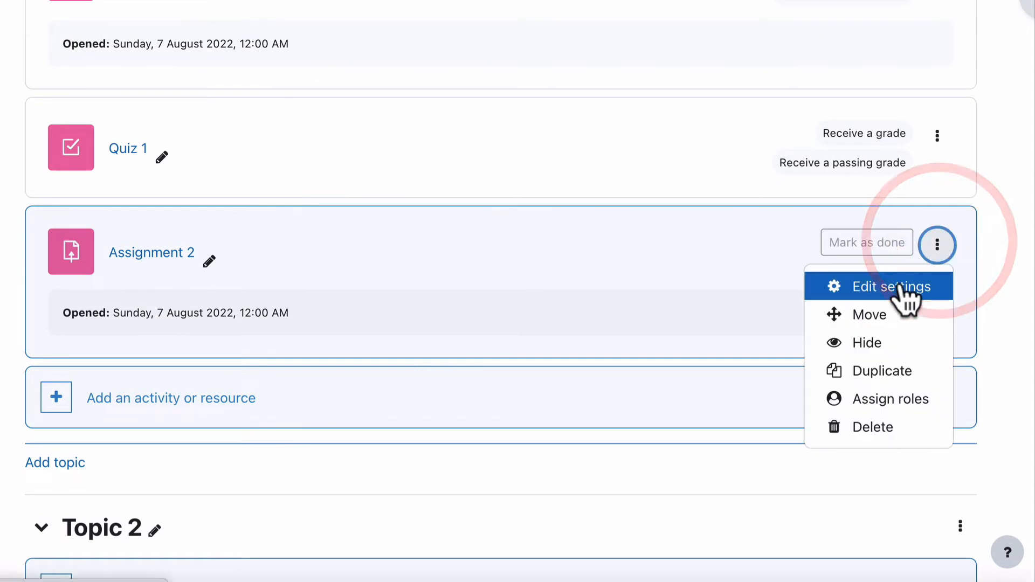
click(895, 288)
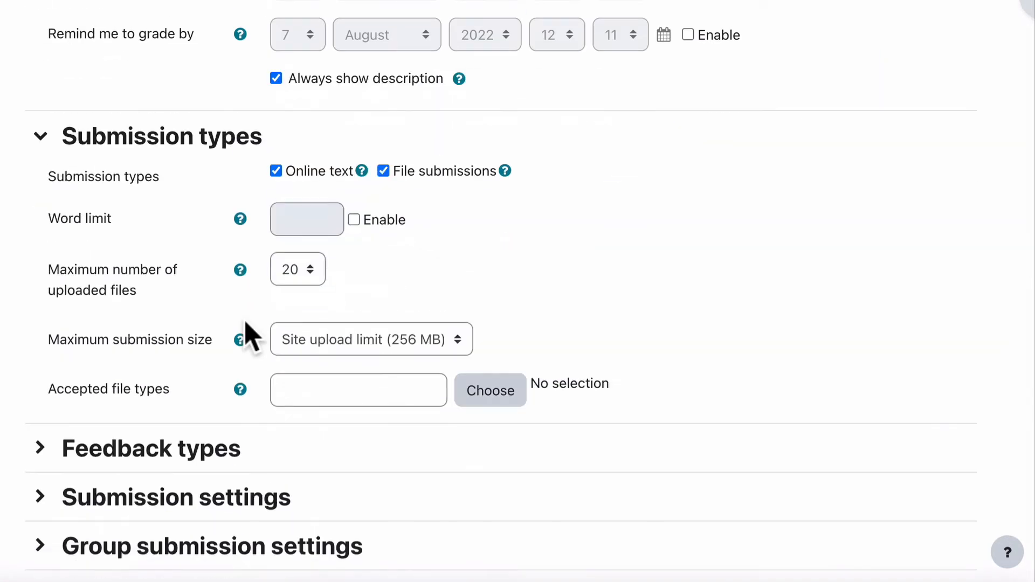
scroll(249, 337, down, 7)
click(181, 404)
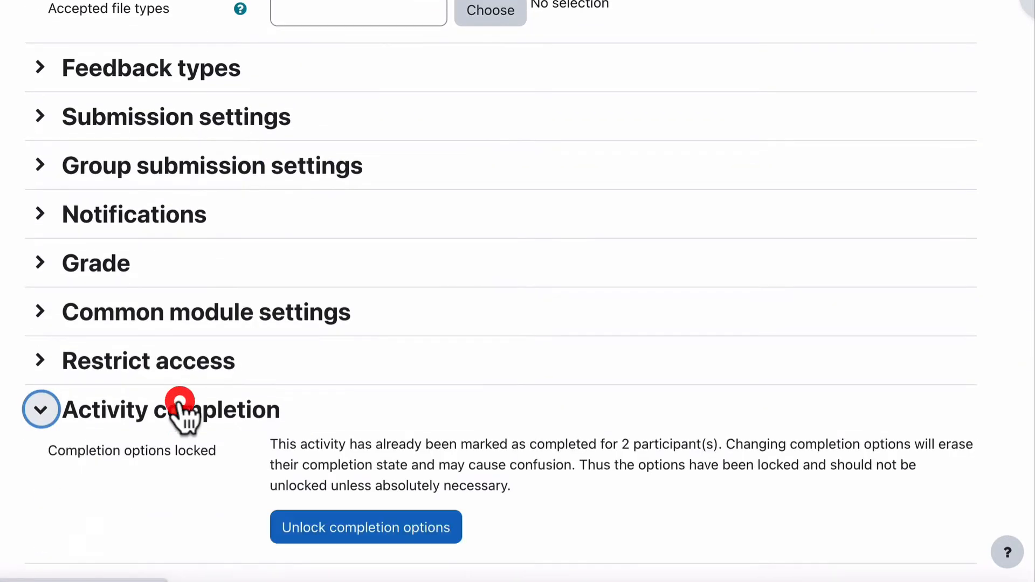
scroll(216, 415, down, 5)
scroll(232, 417, down, 1)
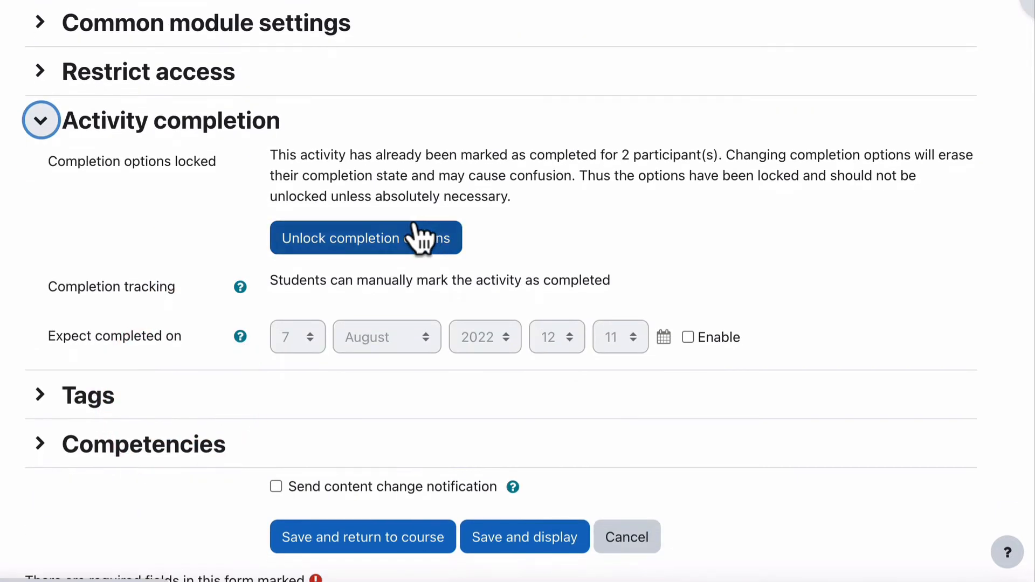
click(377, 242)
Set Assignment 2's completion tracking to "Show activity as complete when conditions are met"
scroll(384, 250, down, 6)
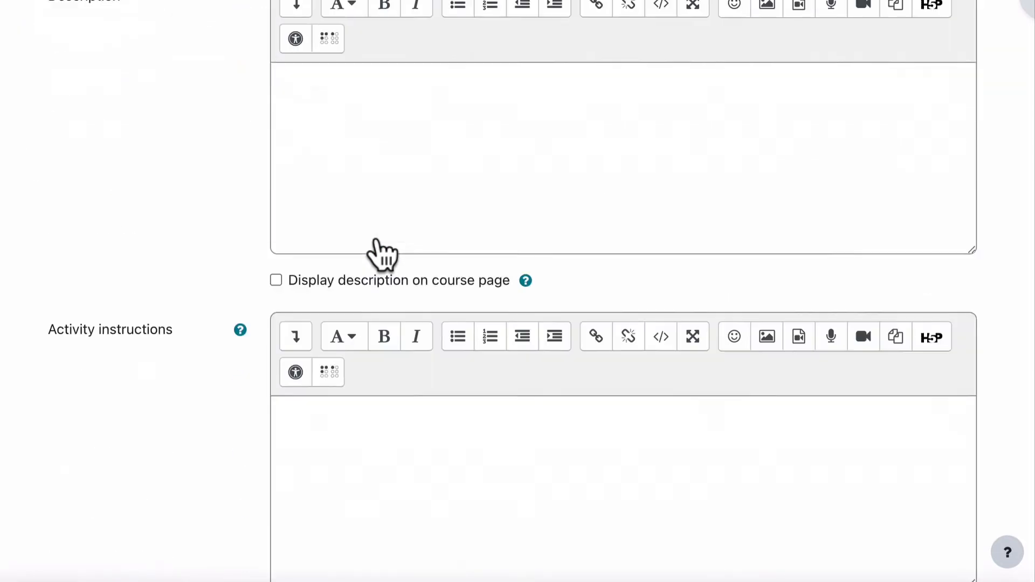
scroll(381, 253, down, 20)
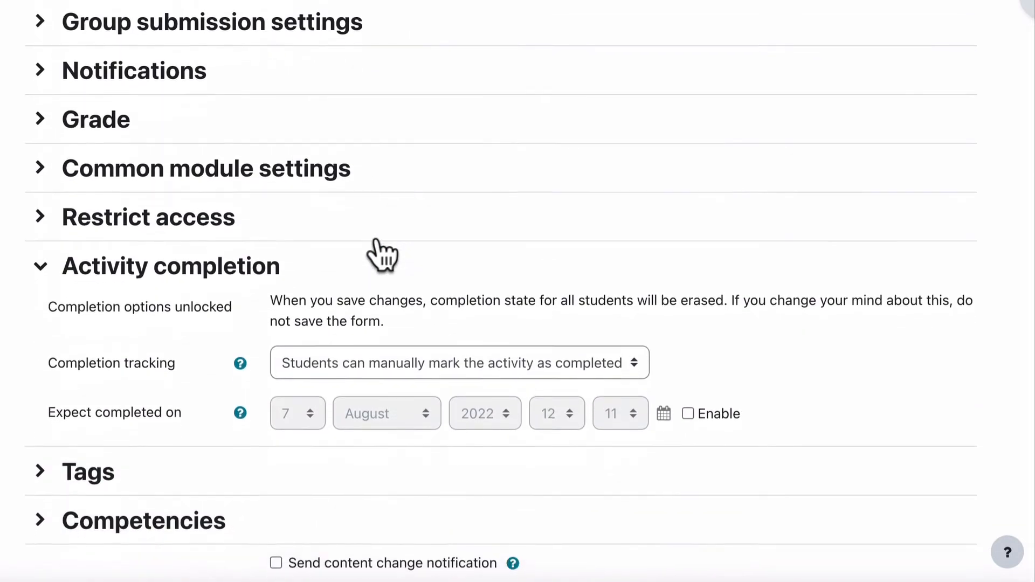
scroll(378, 251, down, 3)
click(376, 222)
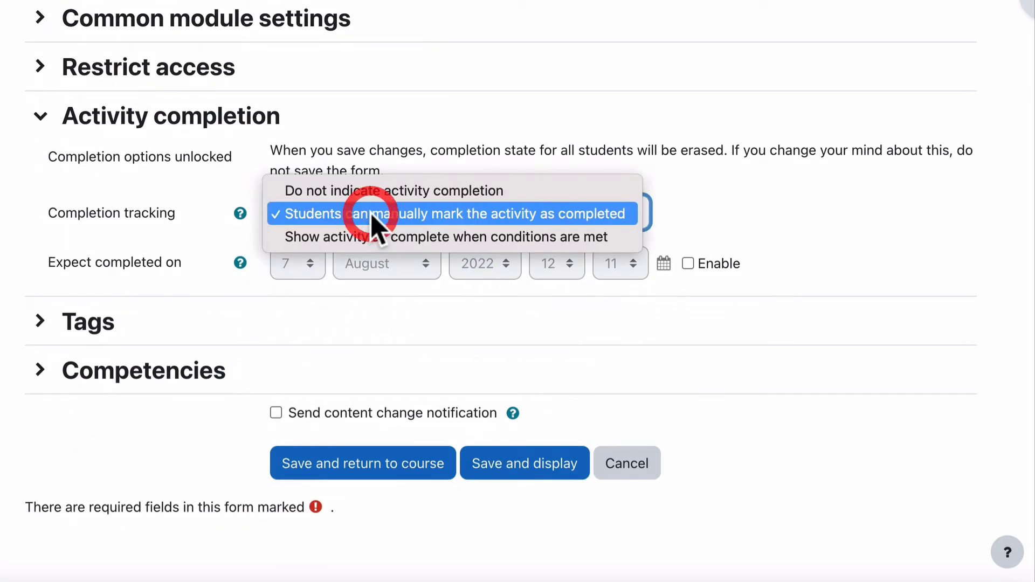
click(376, 243)
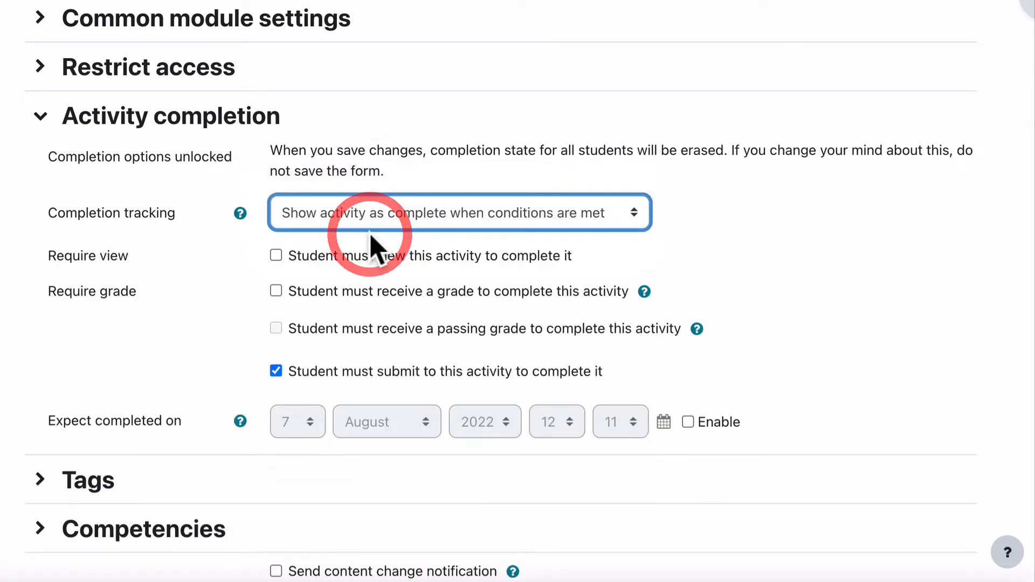
Require a grade and a passing grade instead of a submission to complete Assignment 2, and save, returning to the course
click(276, 292)
click(276, 328)
click(276, 371)
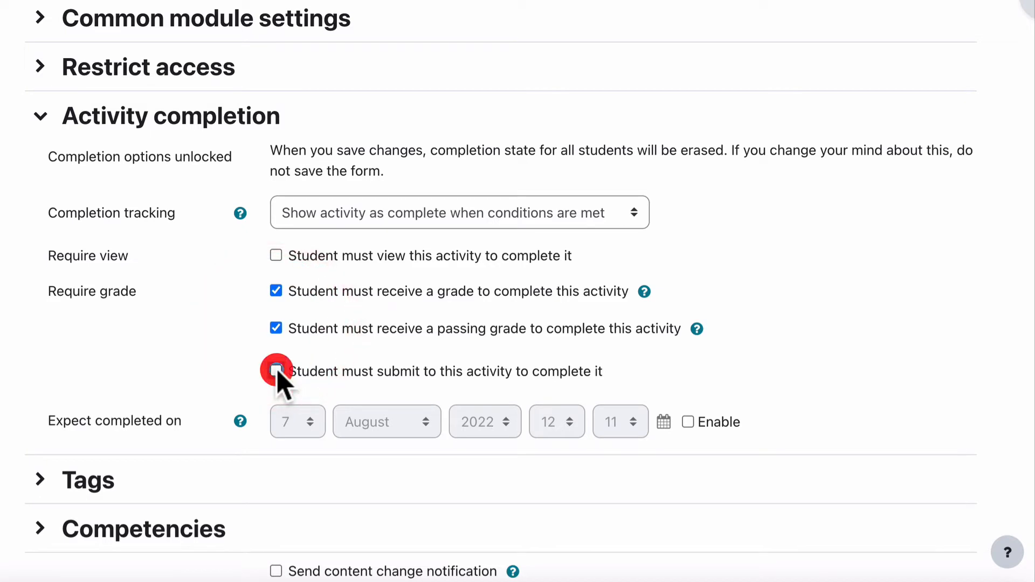
click(149, 366)
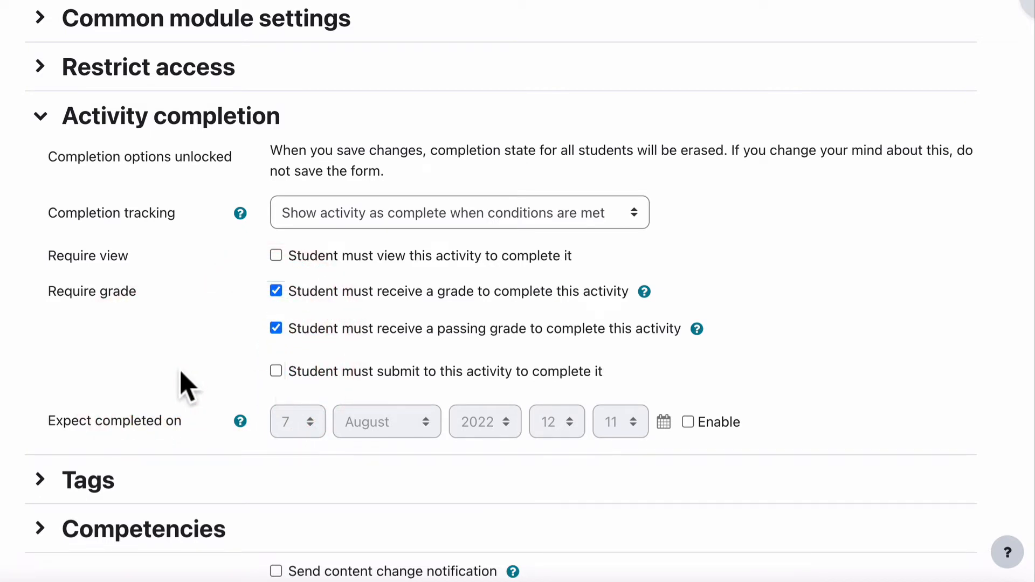
scroll(186, 385, down, 3)
scroll(186, 383, down, 1)
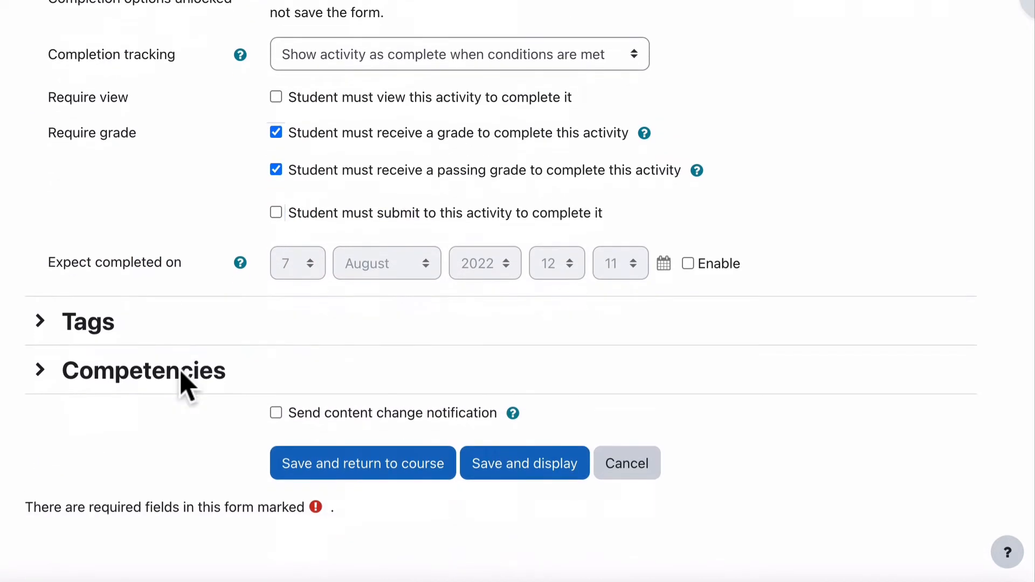
click(416, 468)
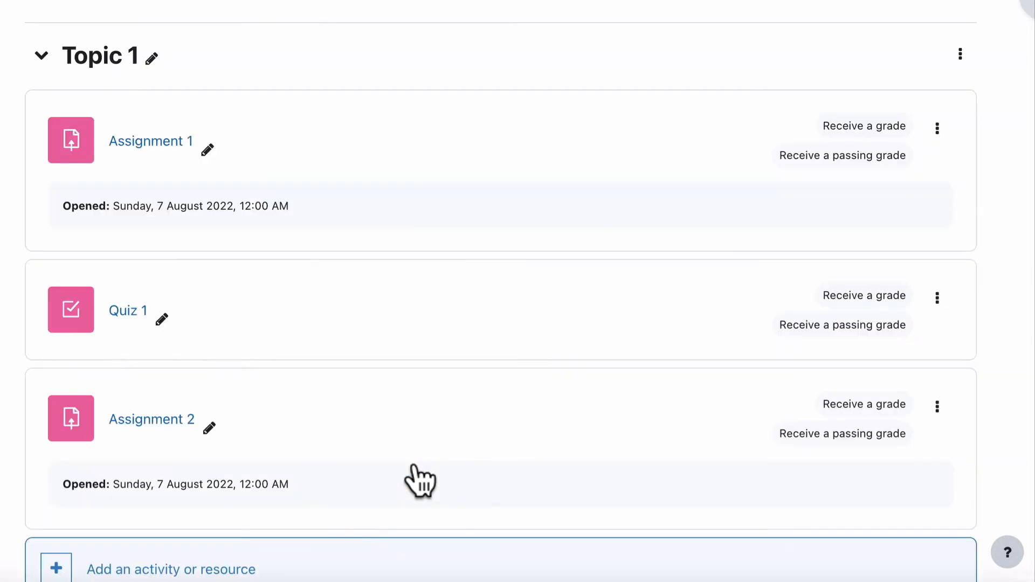
Add a Page resource to the General section, named "Example page", with the page content "Content"
scroll(439, 404, up, 10)
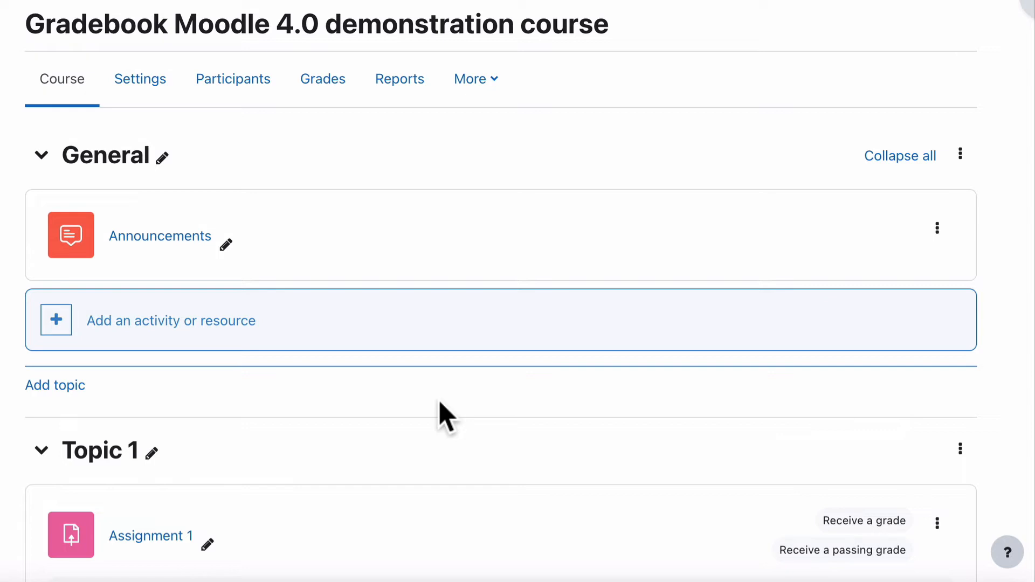
scroll(440, 415, down, 10)
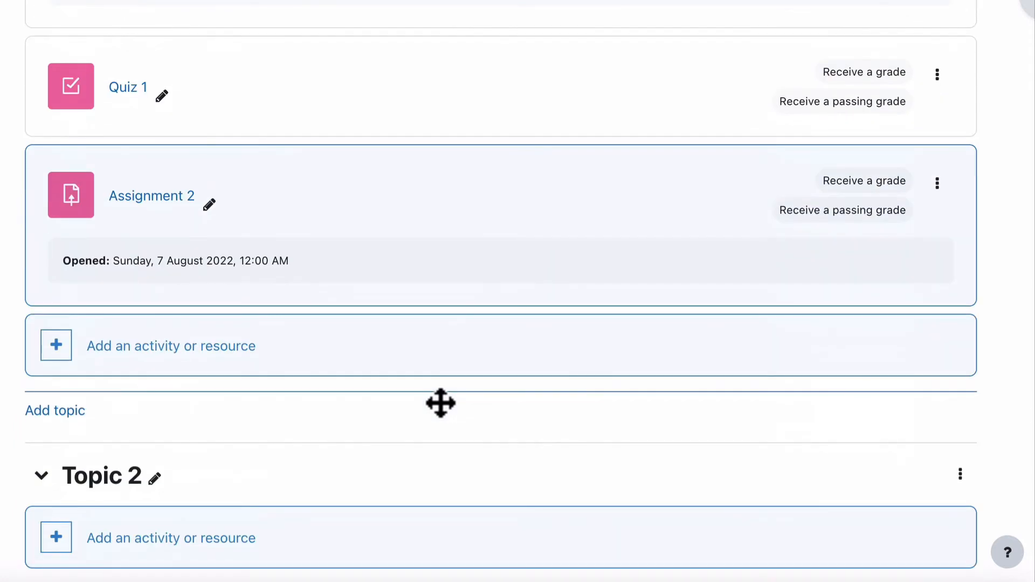
scroll(440, 403, up, 10)
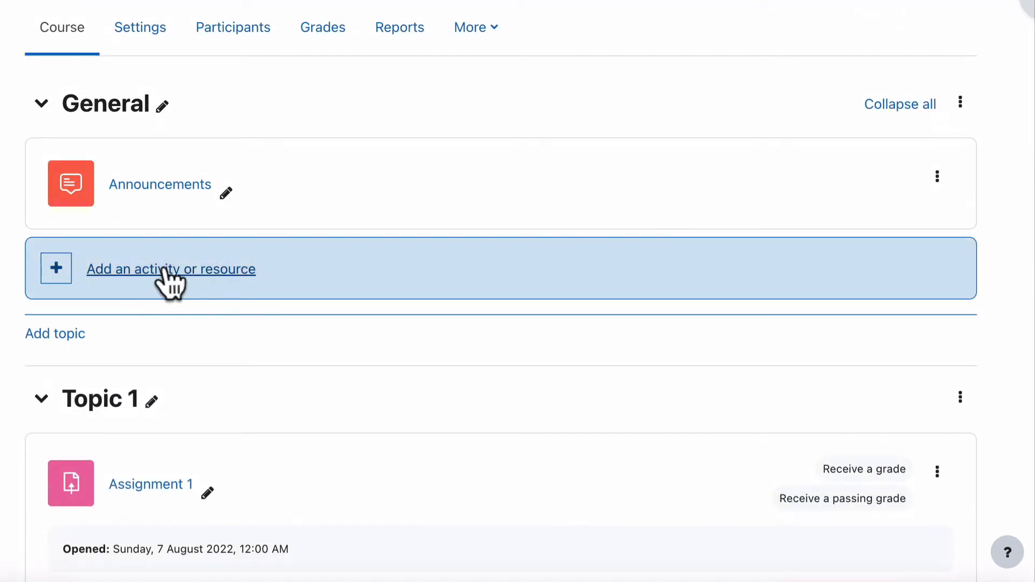
click(165, 268)
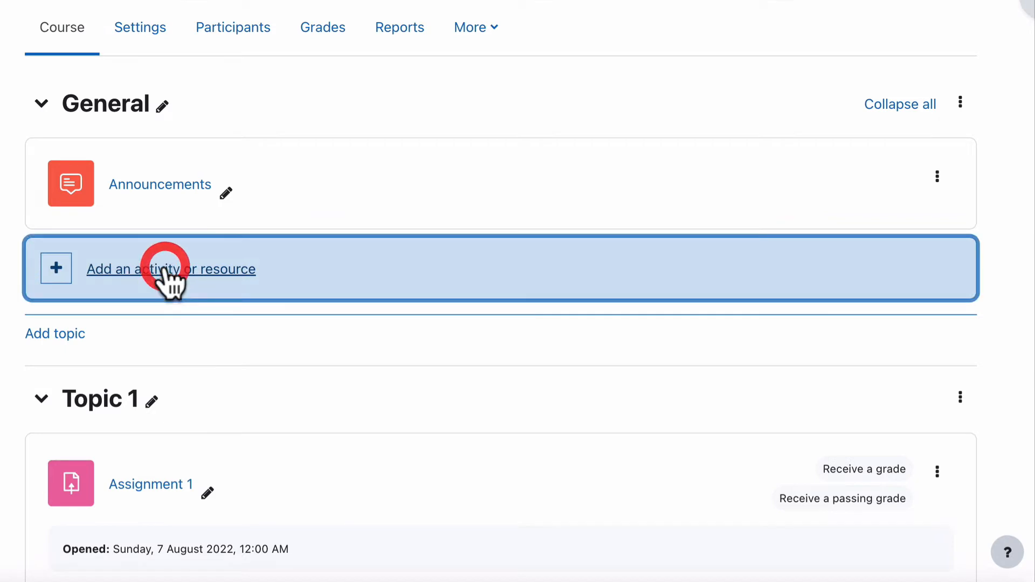
click(111, 262)
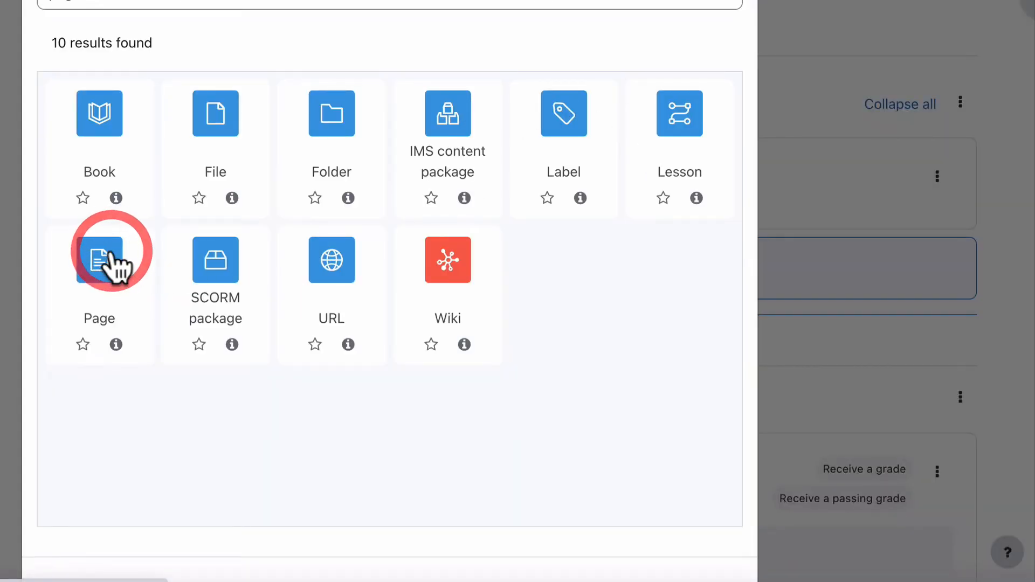
text(Example page)
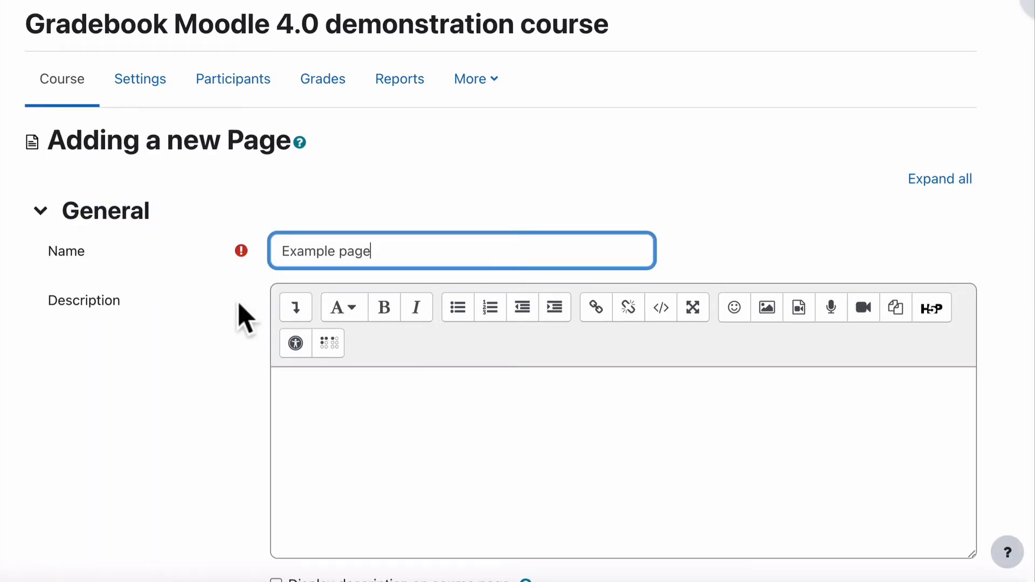
scroll(243, 313, down, 8)
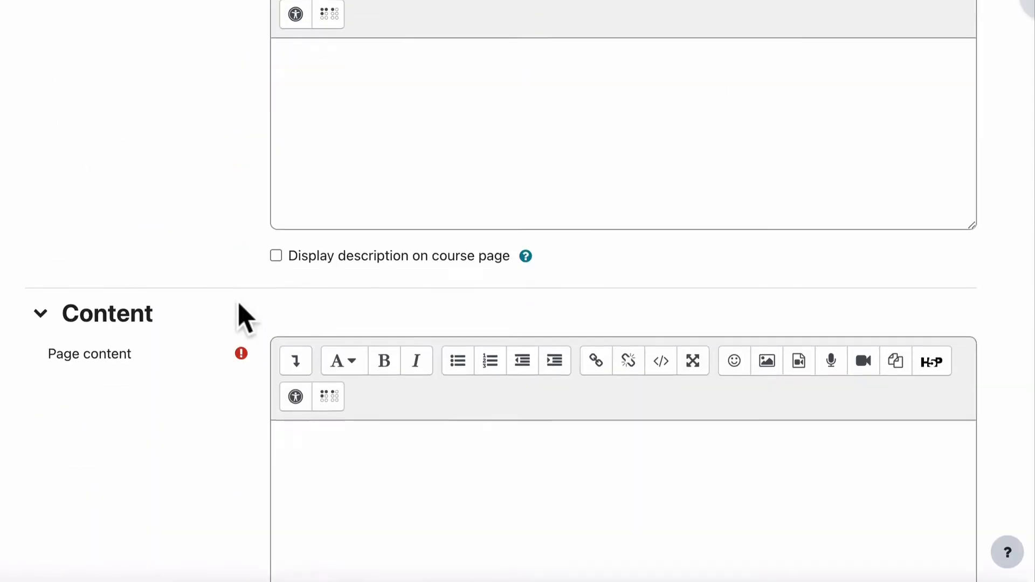
click(411, 356)
text(Content)
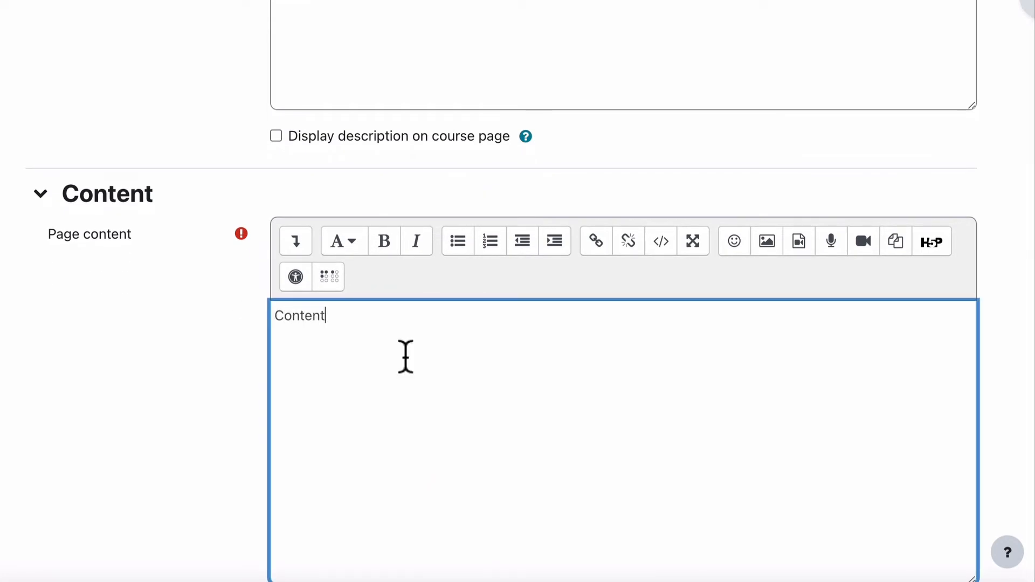
Set the new page's completion tracking to "Show activity as complete when conditions are met"
scroll(226, 427, down, 10)
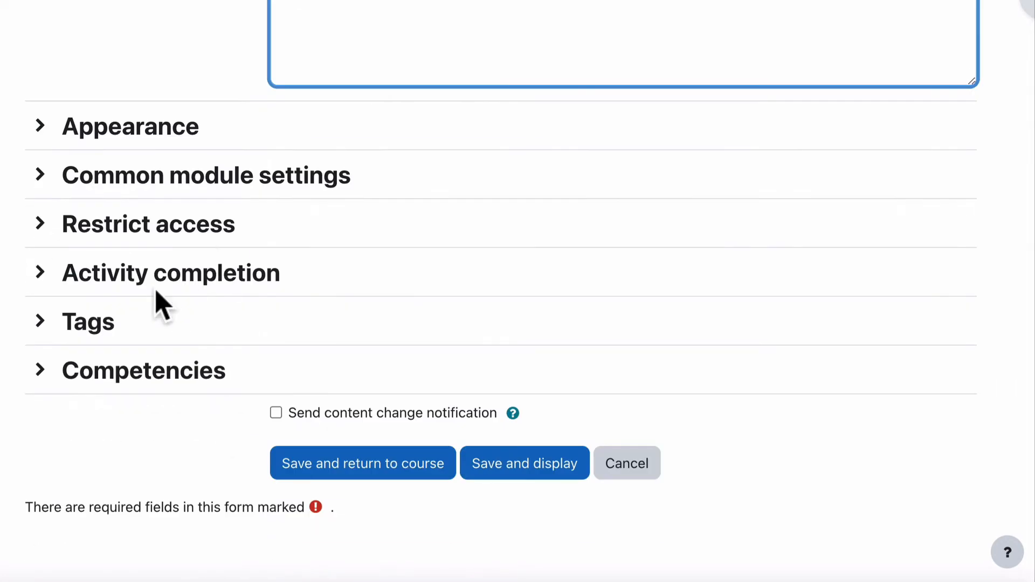
click(162, 291)
click(316, 314)
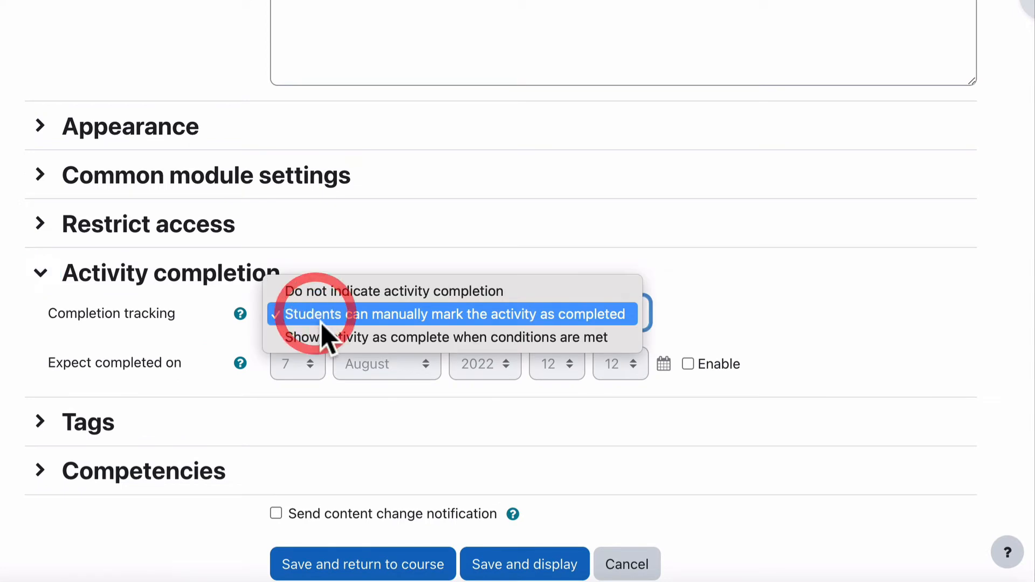
click(334, 338)
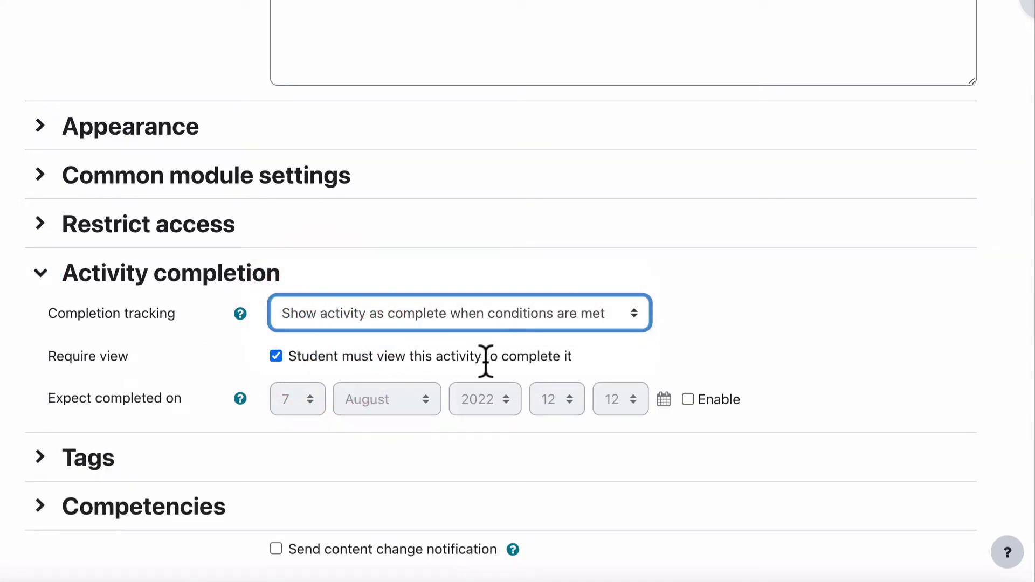
scroll(180, 381, down, 3)
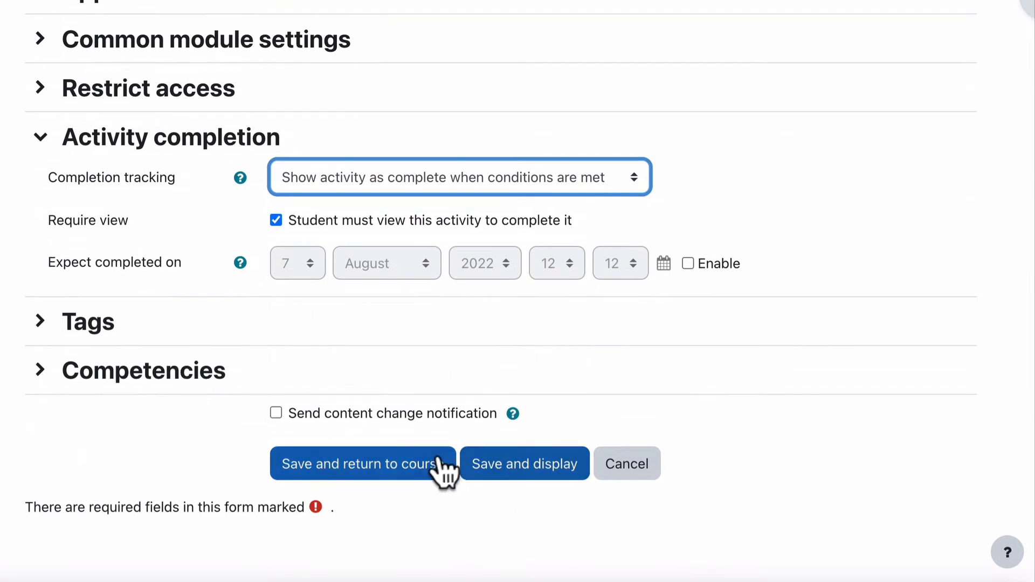
Save the page resource, return to the course, and check the completion conditions shown for each activity
click(413, 465)
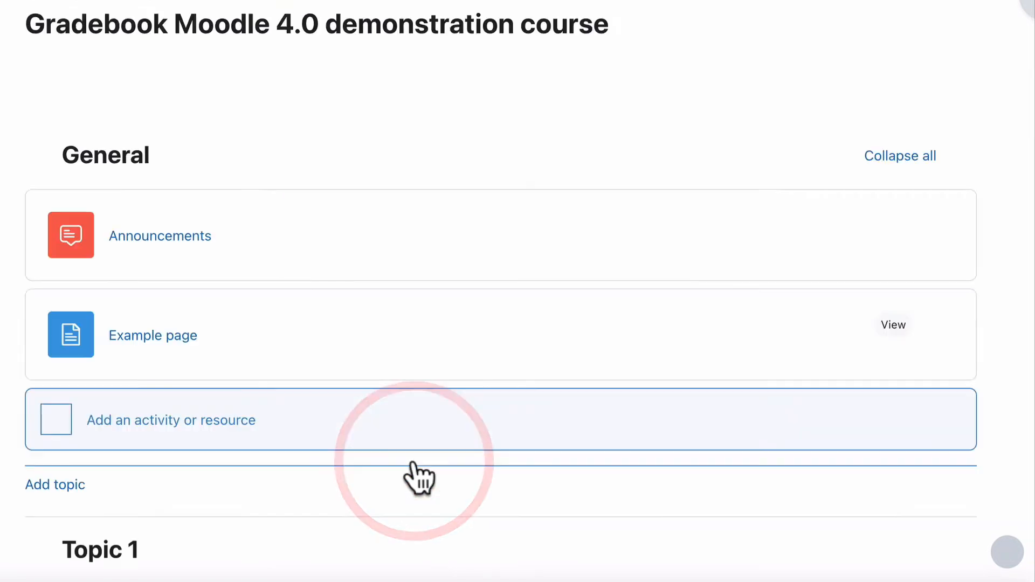
scroll(418, 478, up, 2)
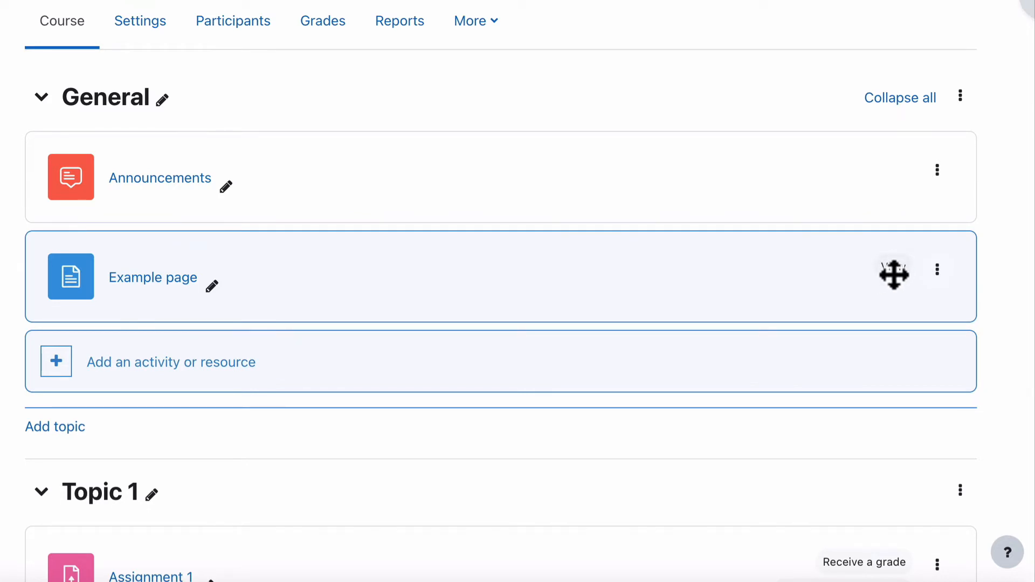
scroll(894, 275, down, 2)
scroll(892, 286, down, 4)
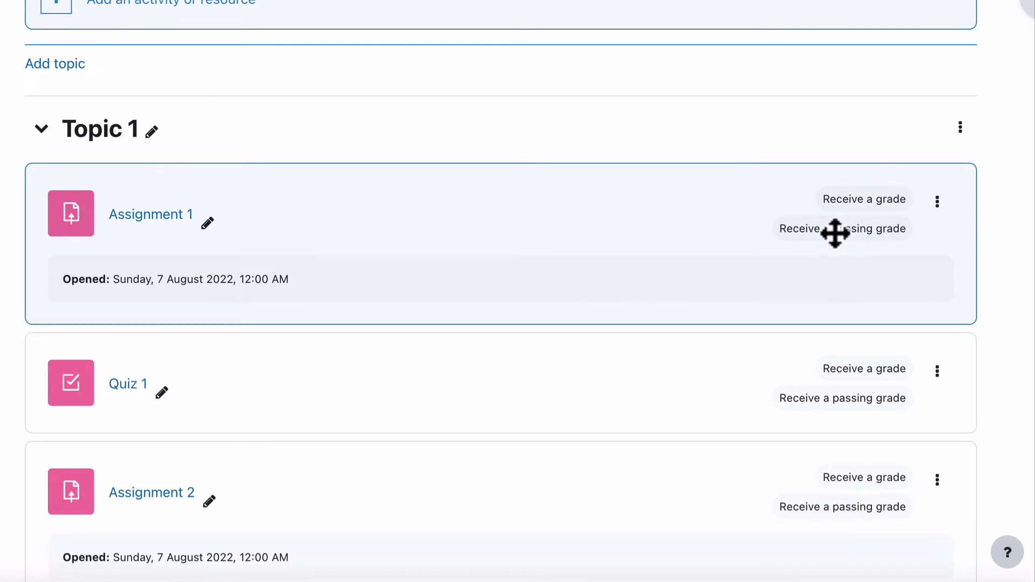
Set "Show activity completion conditions" to No in the course settings' completion tracking section and save
click(130, 82)
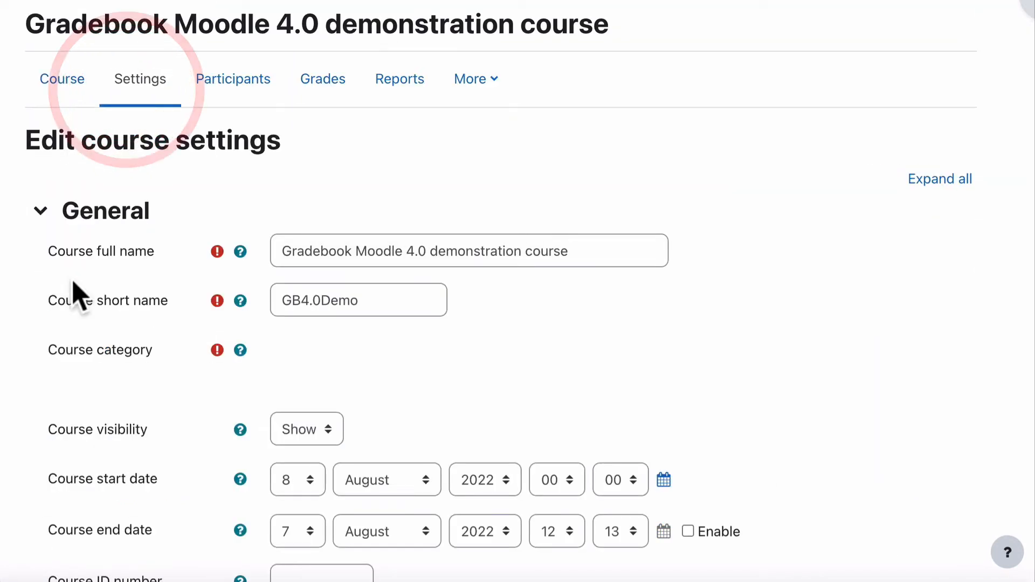
scroll(78, 297, down, 20)
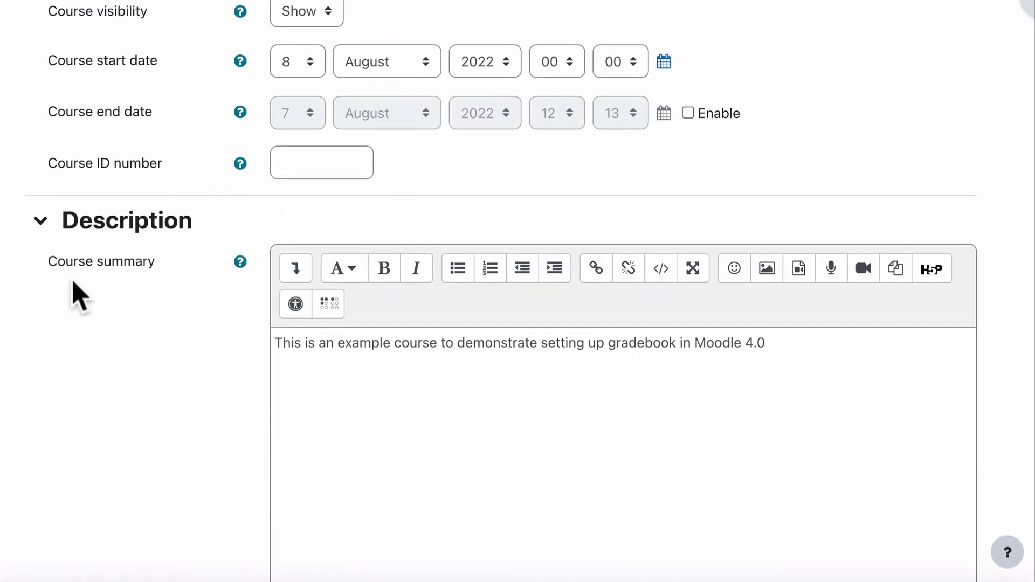
click(134, 268)
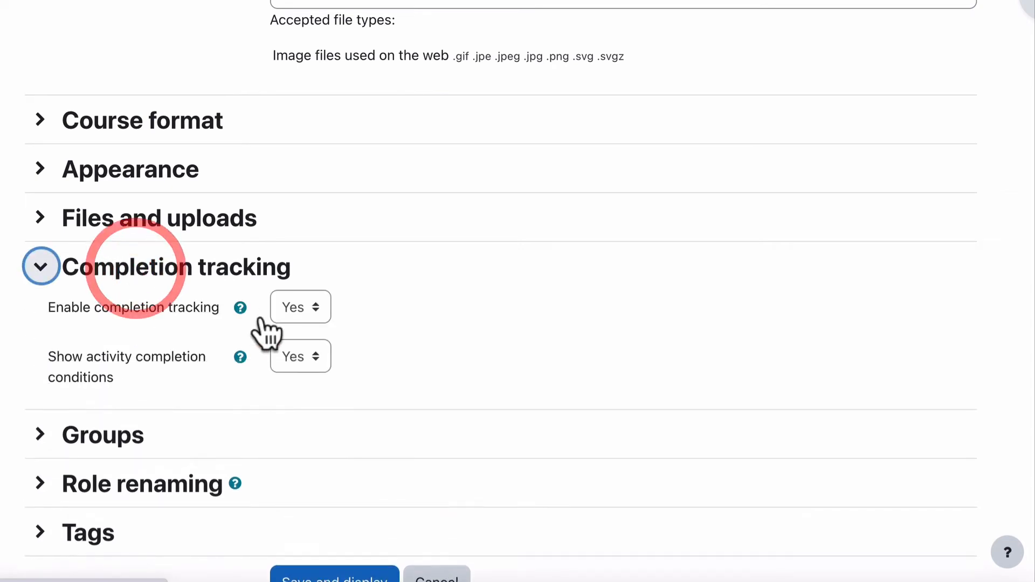
click(292, 357)
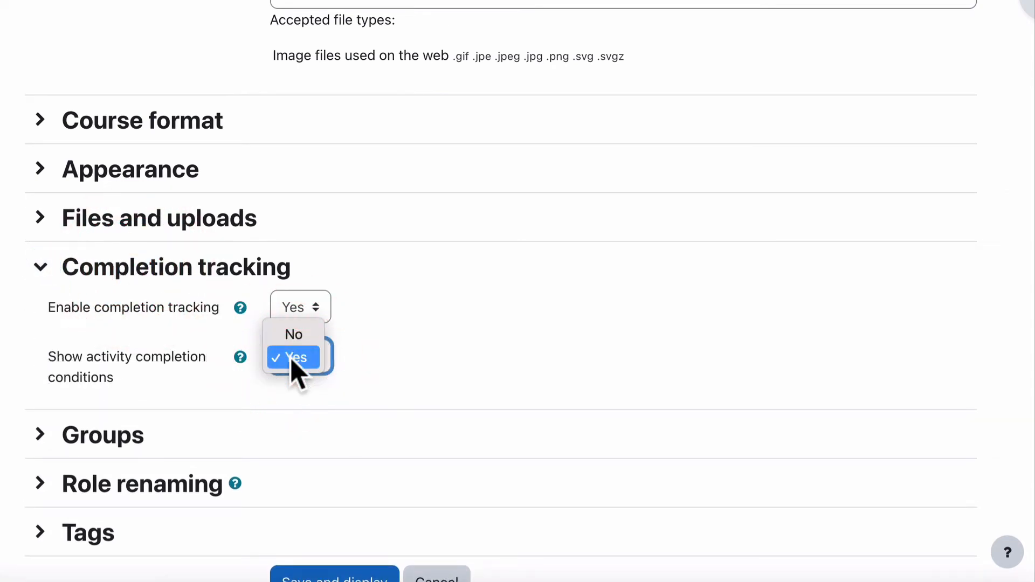
click(294, 335)
scroll(323, 462, down, 3)
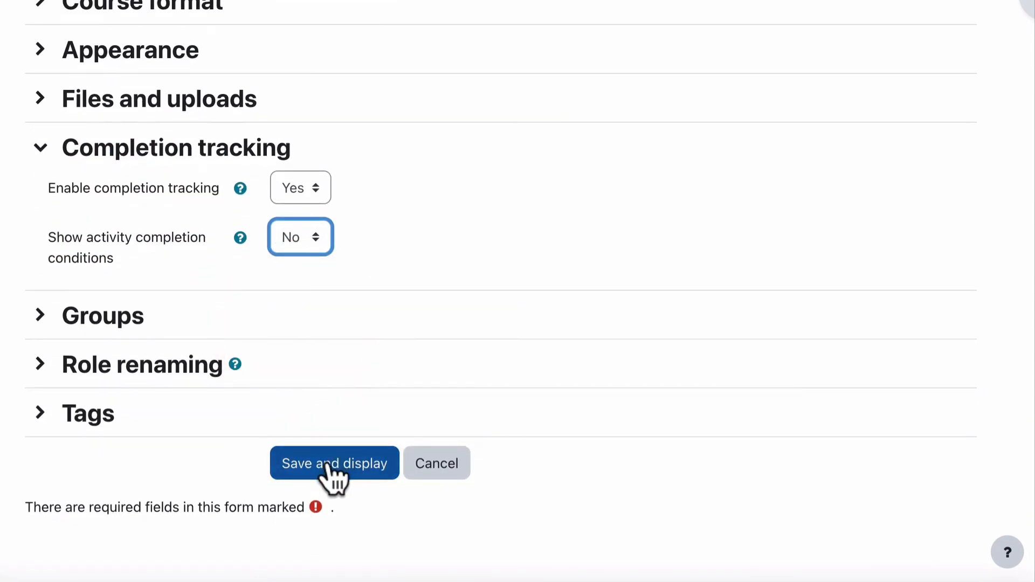
click(327, 465)
Check how the activities are listed on the course page, and open Assignment 1 to examine its completion conditions
scroll(326, 478, down, 6)
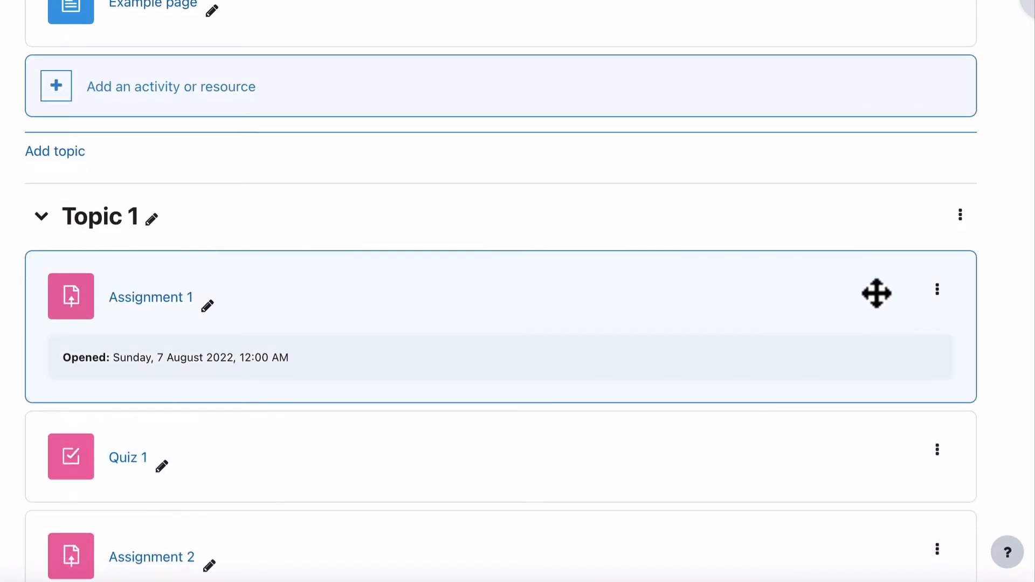
scroll(861, 295, down, 2)
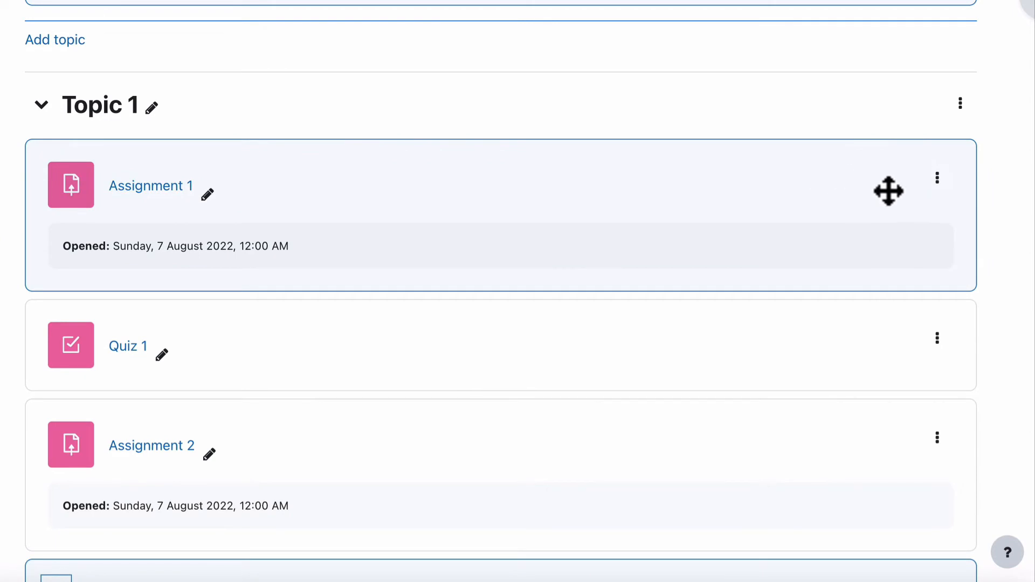
scroll(869, 200, up, 8)
scroll(868, 199, down, 6)
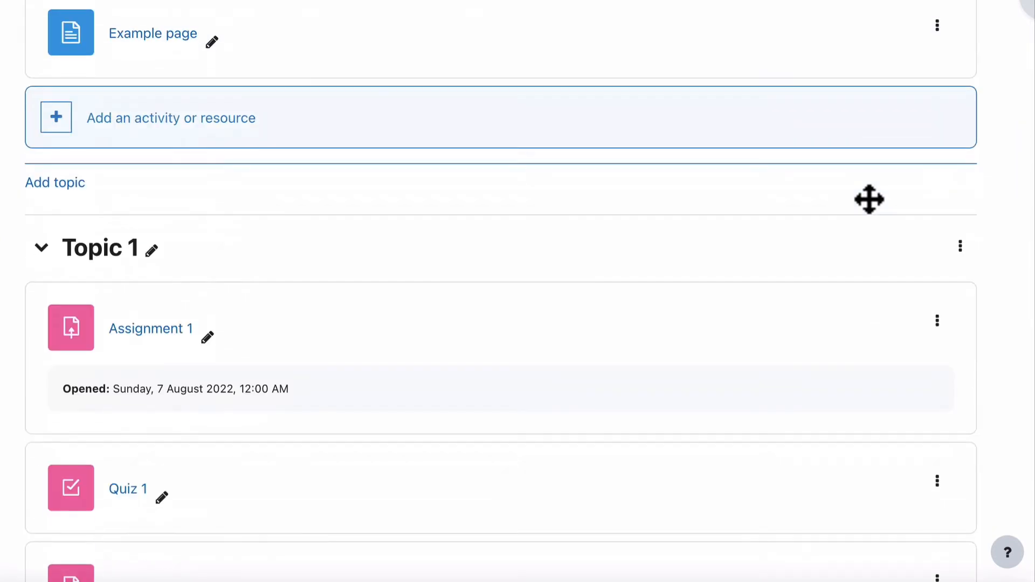
click(157, 327)
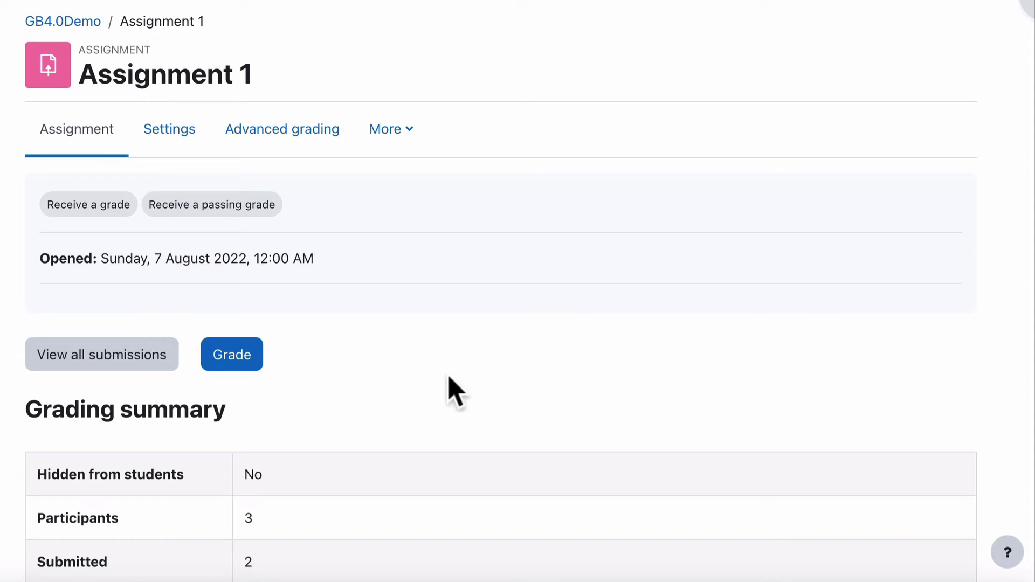
drag(47, 204, 278, 208)
click(276, 206)
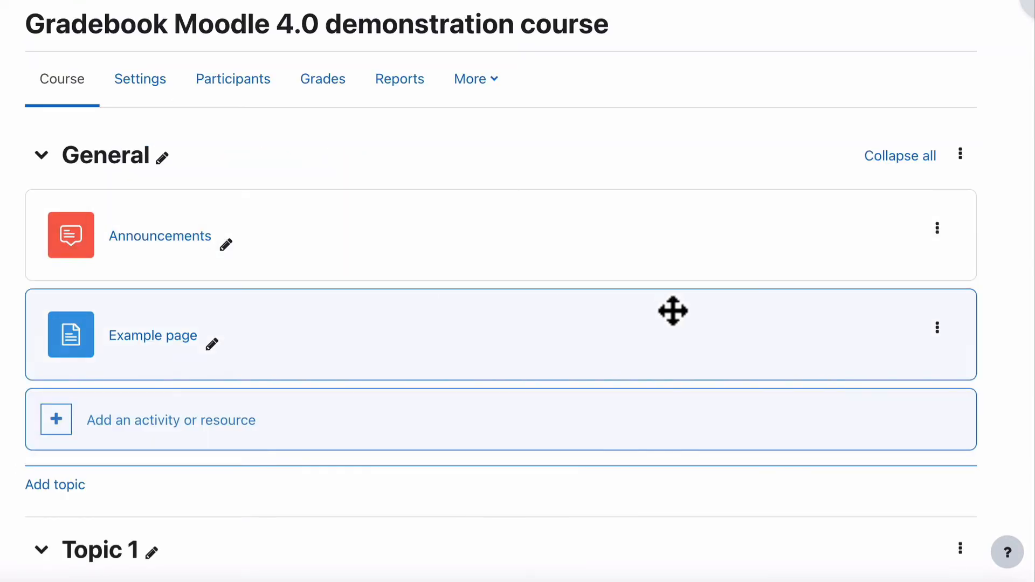
Compare the course page listing with Assignment 1's own page once more, and return to the course
scroll(604, 445, down, 2)
scroll(606, 441, up, 8)
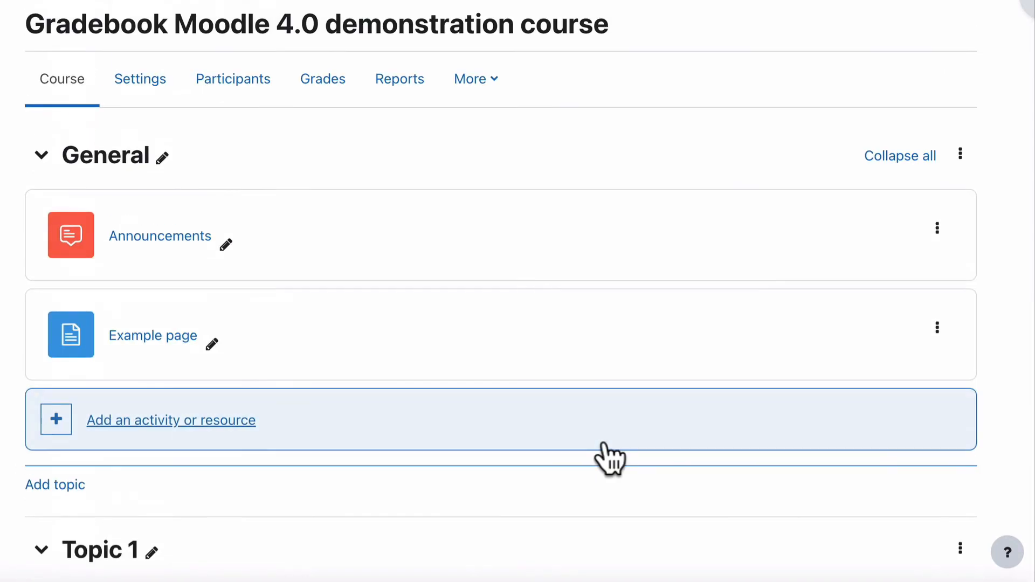
scroll(609, 455, down, 6)
scroll(606, 443, down, 3)
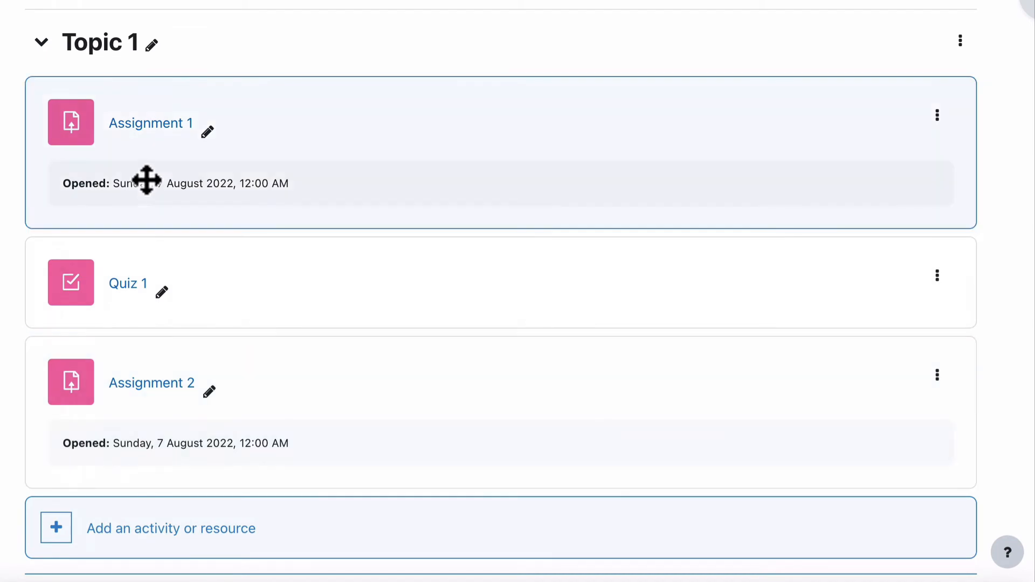
click(148, 125)
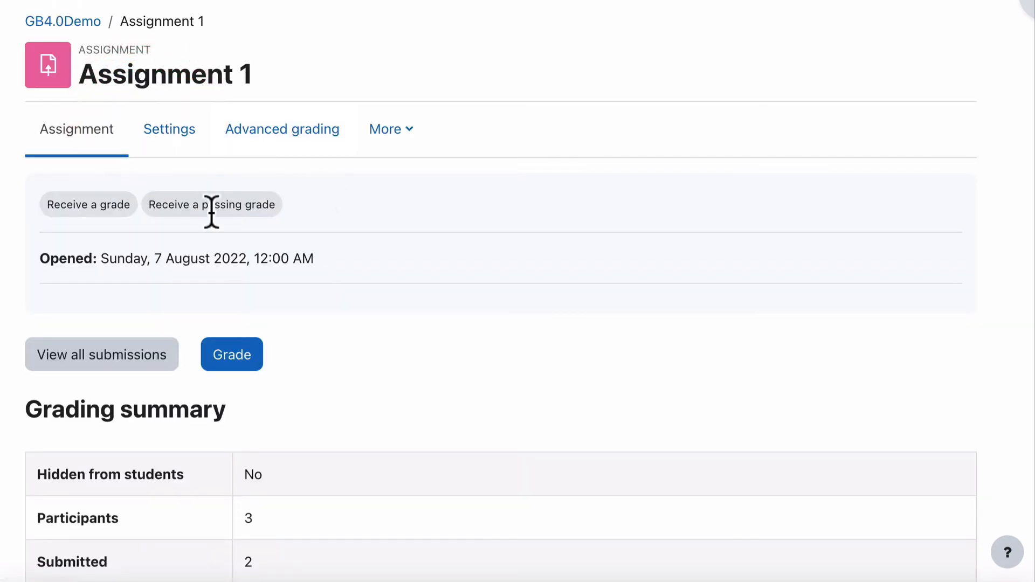
drag(47, 202, 294, 215)
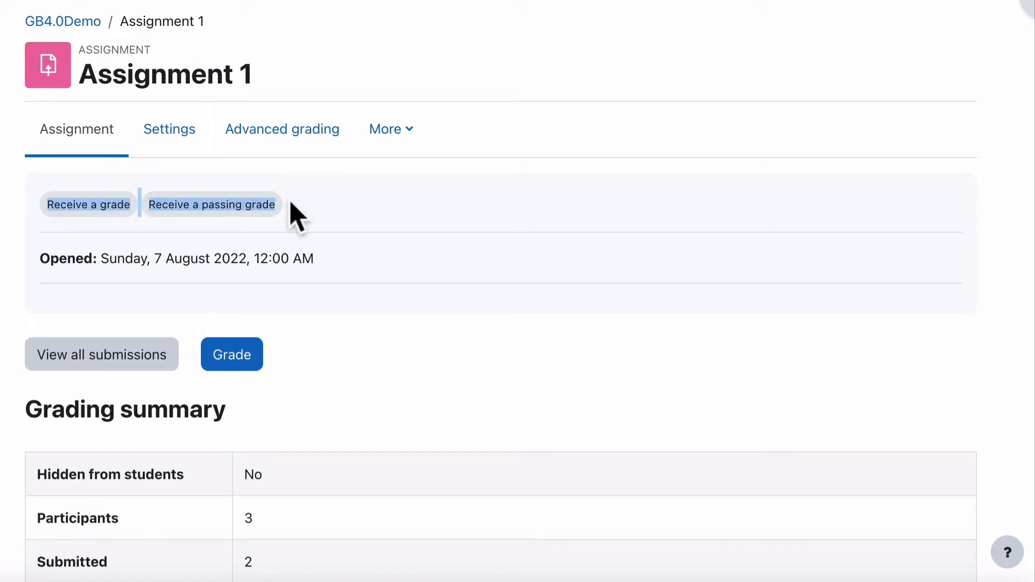
click(291, 203)
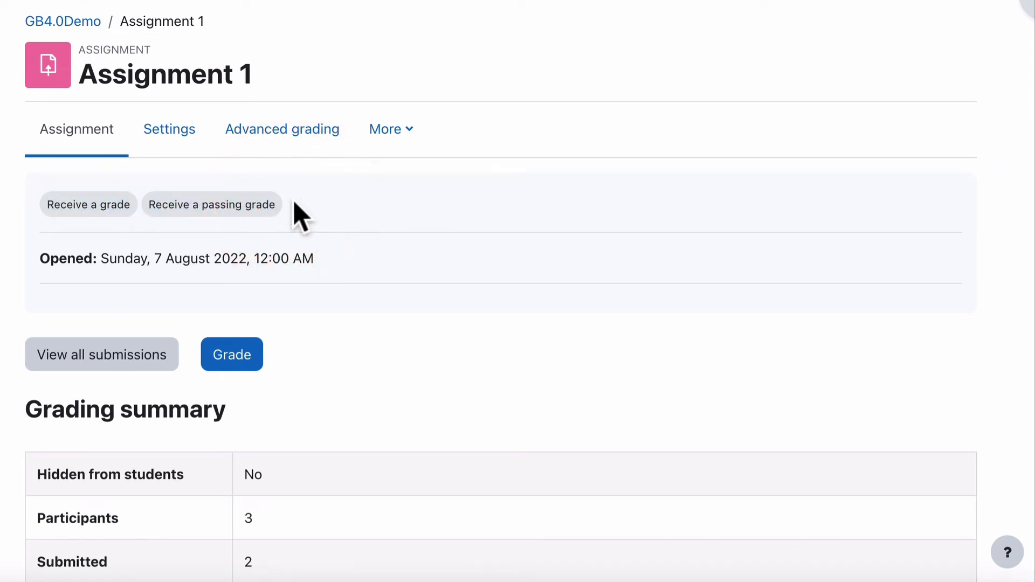
click(61, 22)
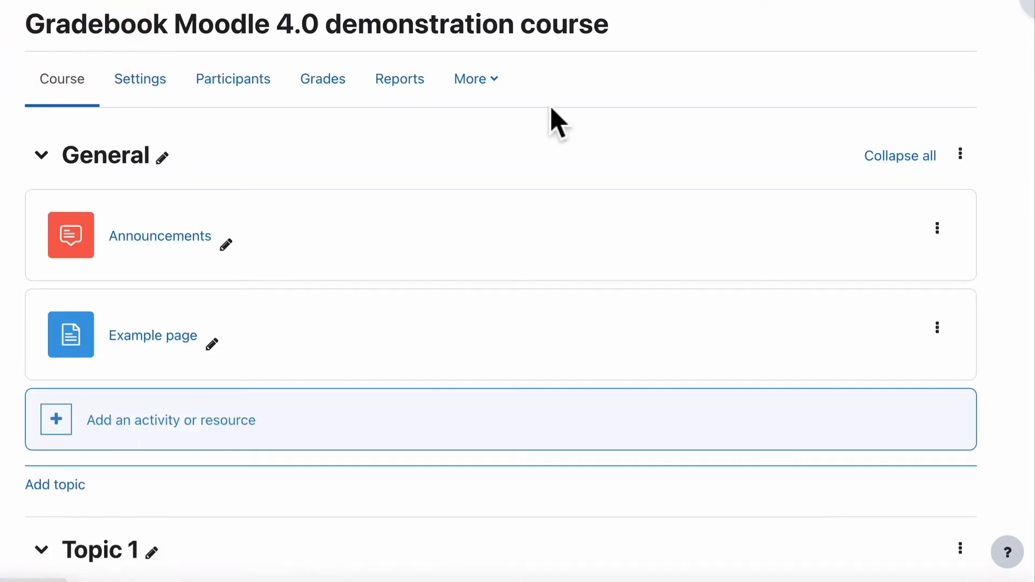
Open the course completion settings and select Example page, Assignment 1, Quiz 1 and Assignment 2 as required activities
click(496, 81)
click(495, 178)
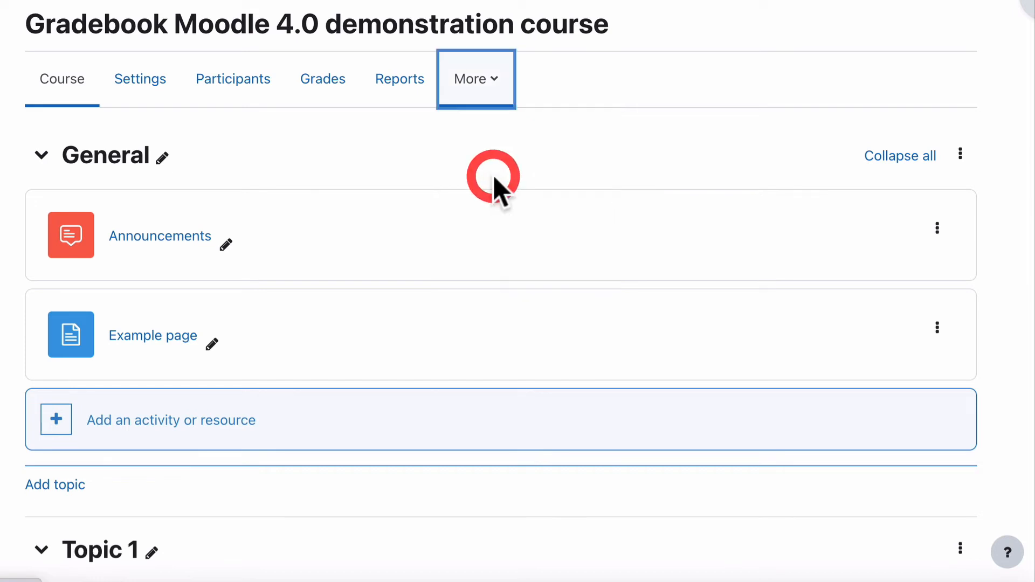
scroll(233, 247, down, 3)
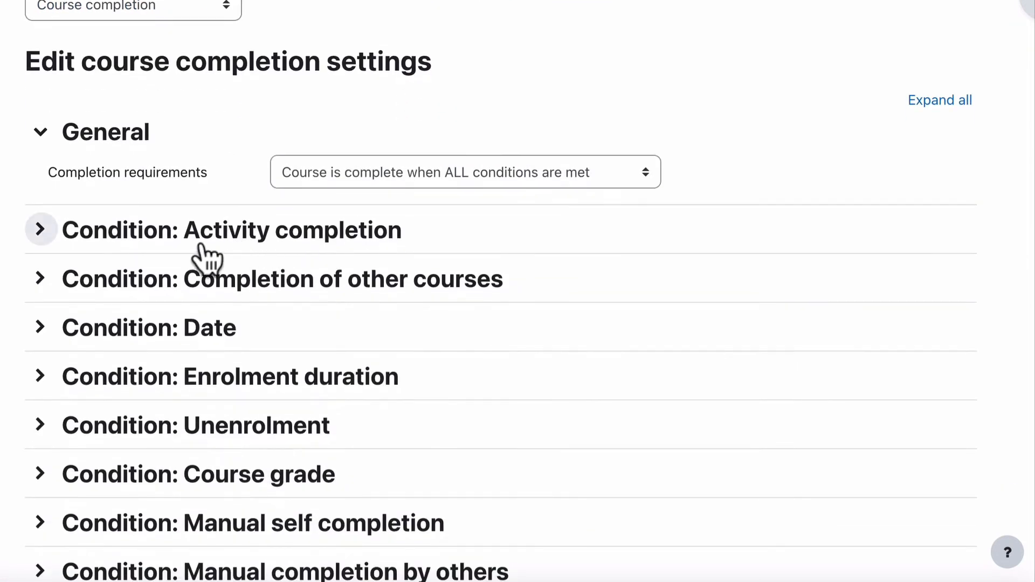
click(40, 229)
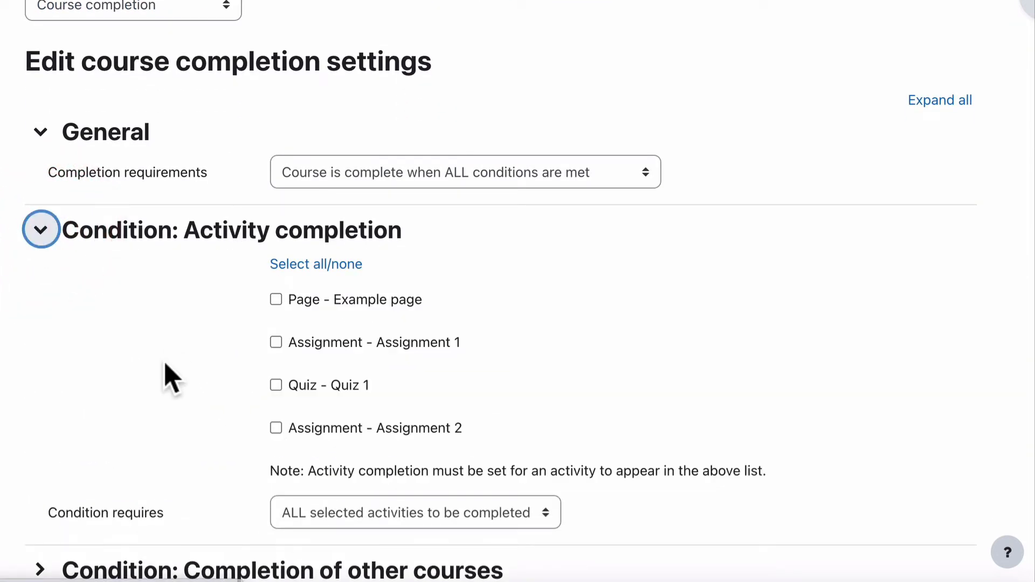
scroll(166, 364, down, 3)
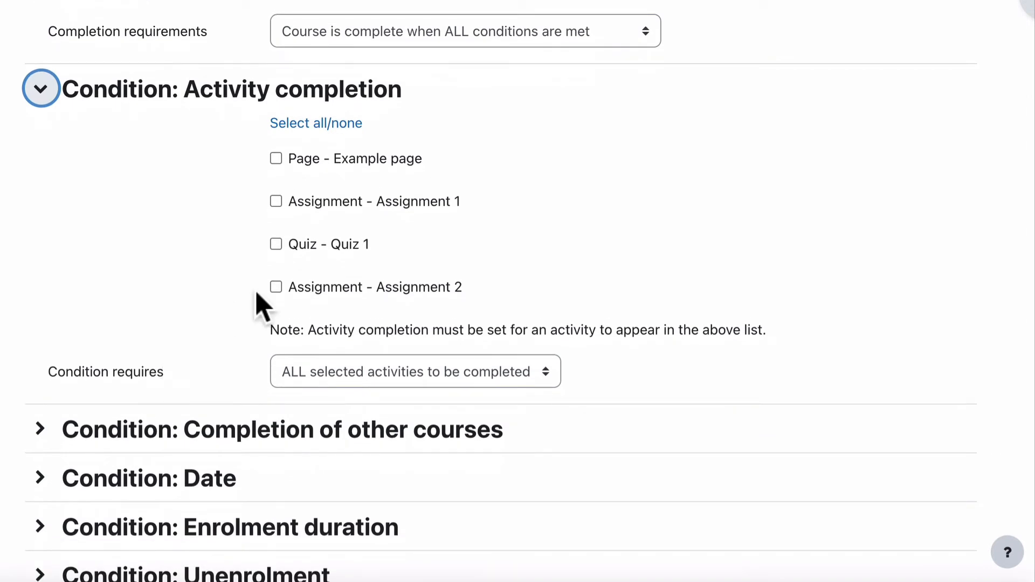
click(276, 158)
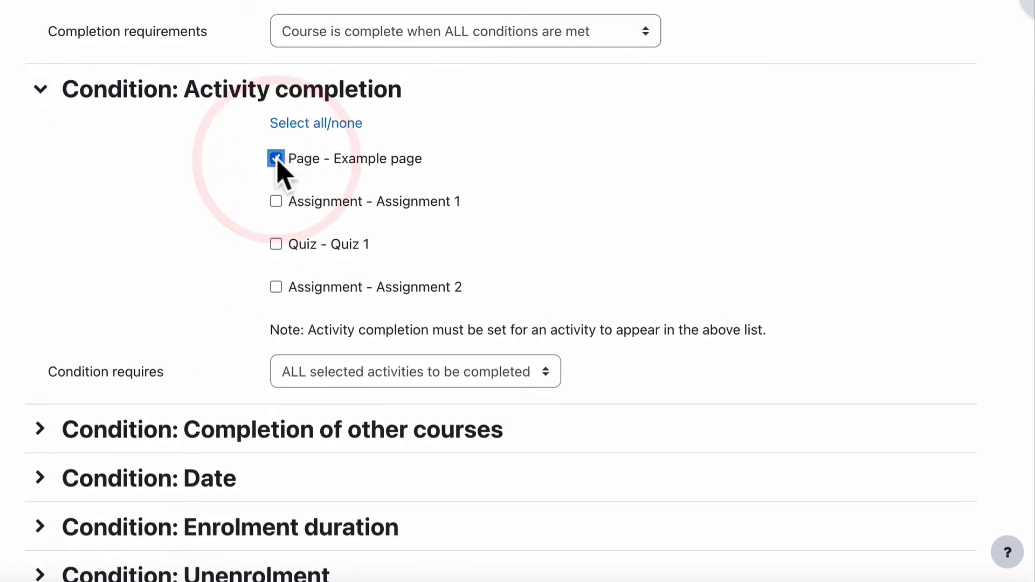
click(276, 201)
click(276, 244)
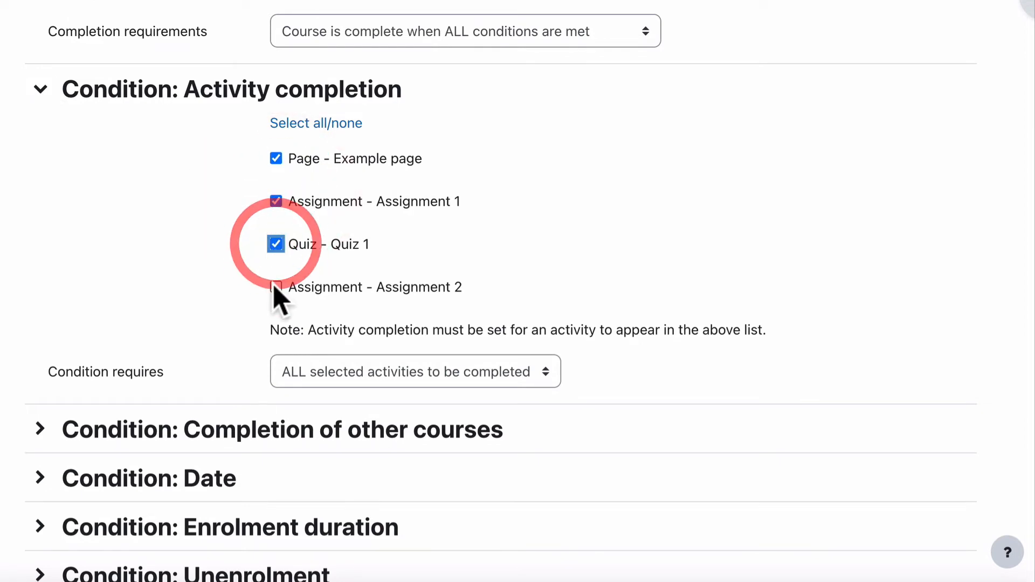
click(276, 287)
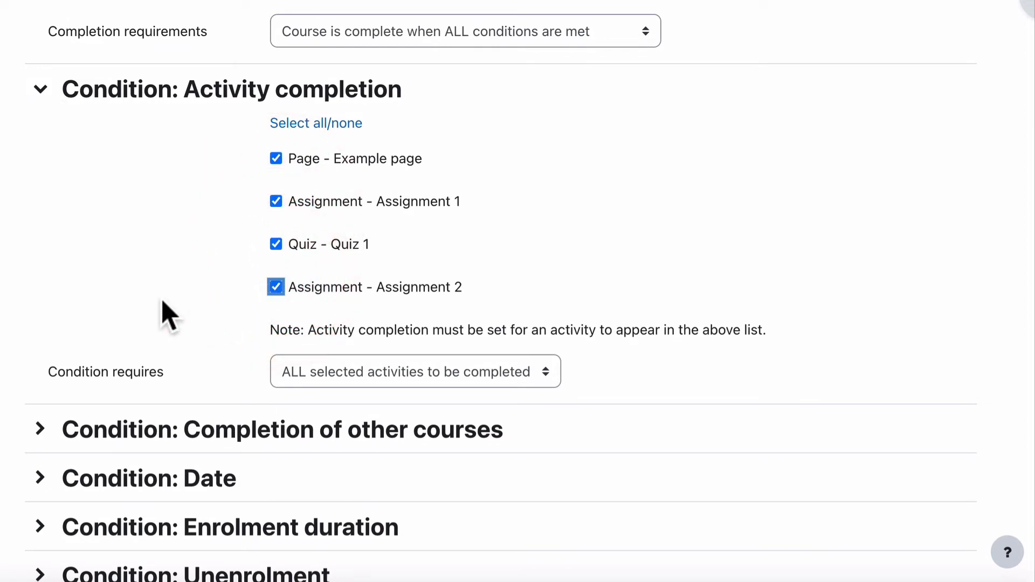
Look through the other course completion conditions, expanding completion of other courses, date and course grade
scroll(170, 312, down, 4)
click(206, 249)
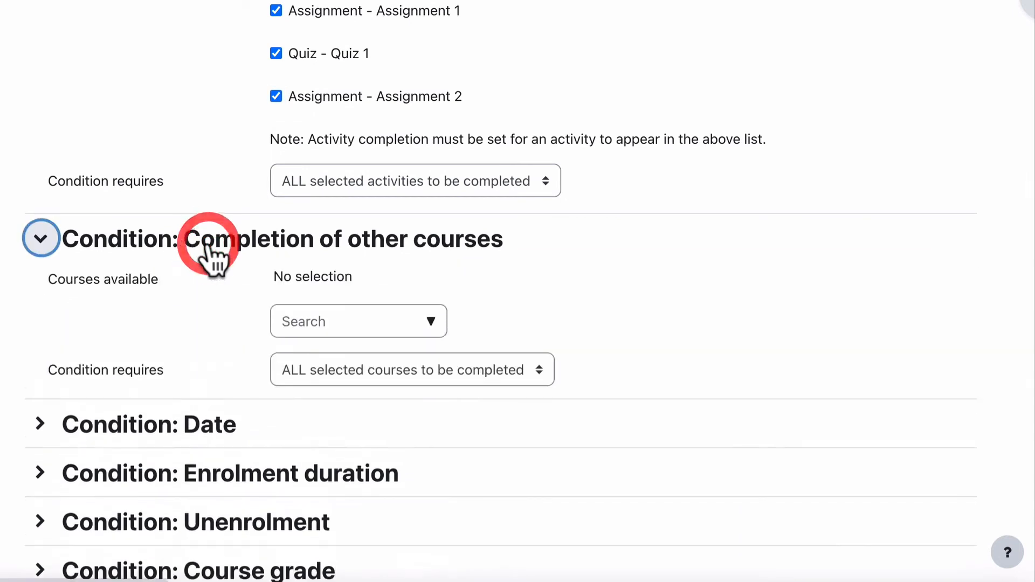
scroll(213, 259, down, 3)
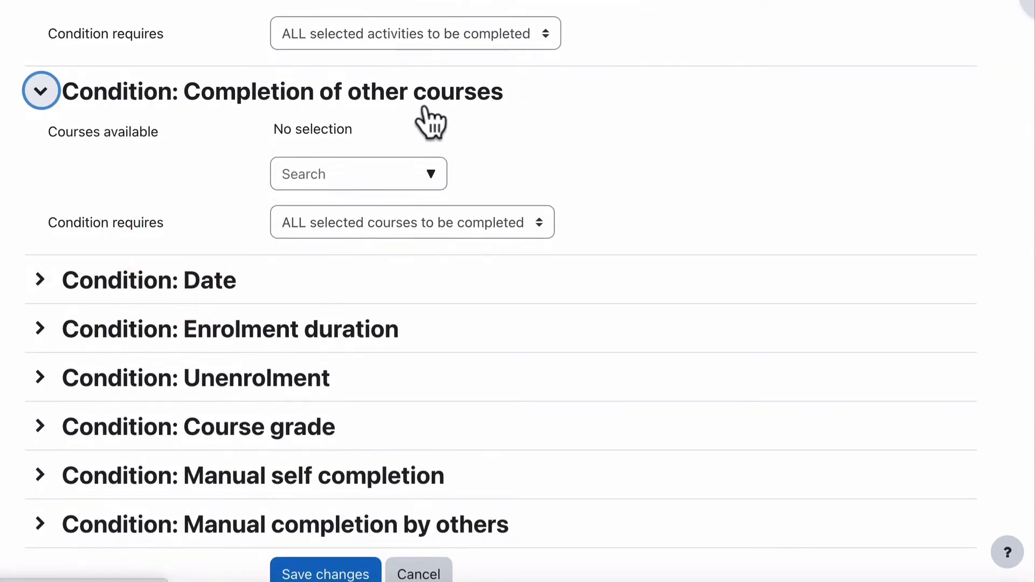
click(48, 134)
click(40, 279)
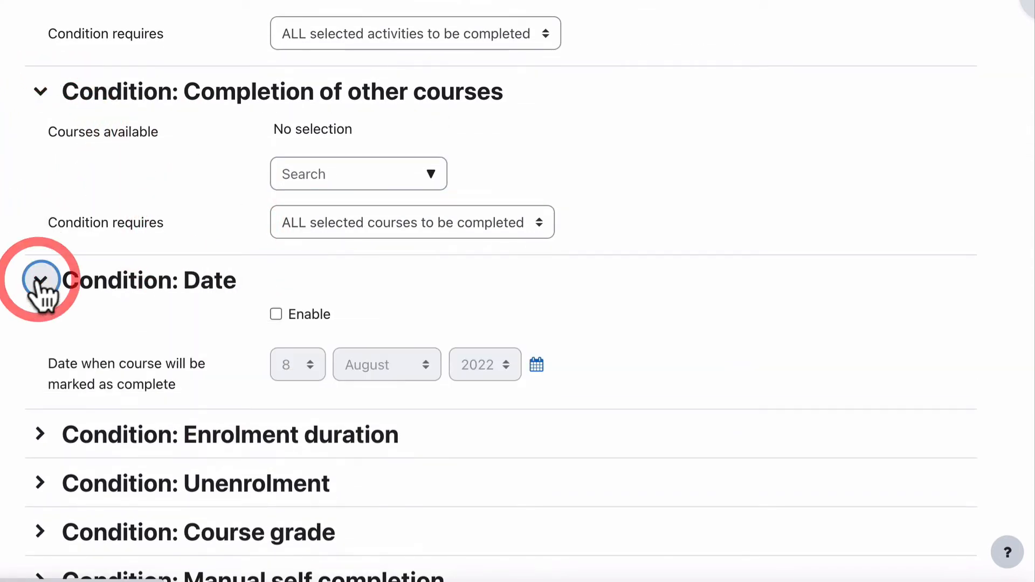
click(40, 280)
scroll(43, 294, down, 2)
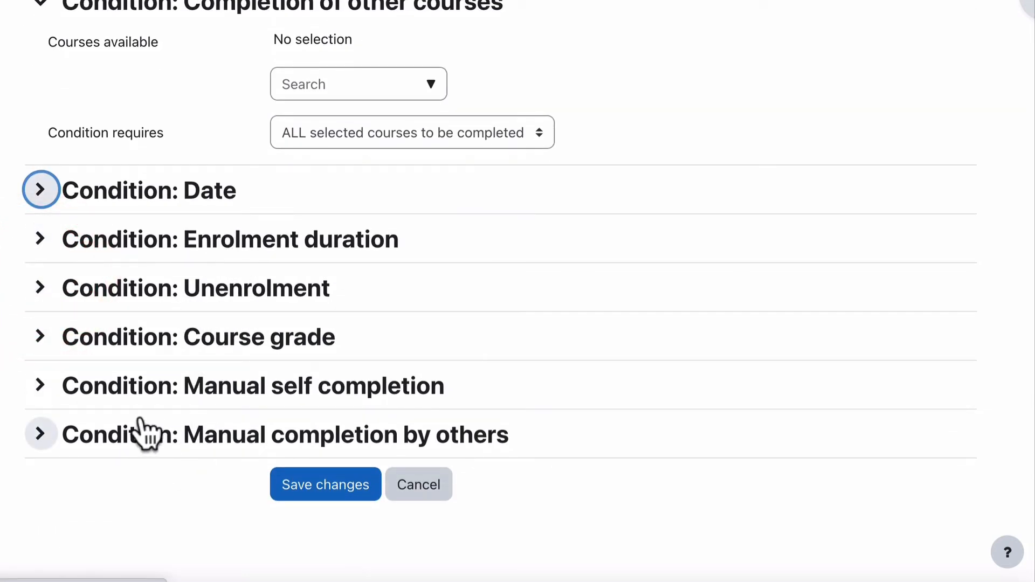
scroll(146, 431, up, 1)
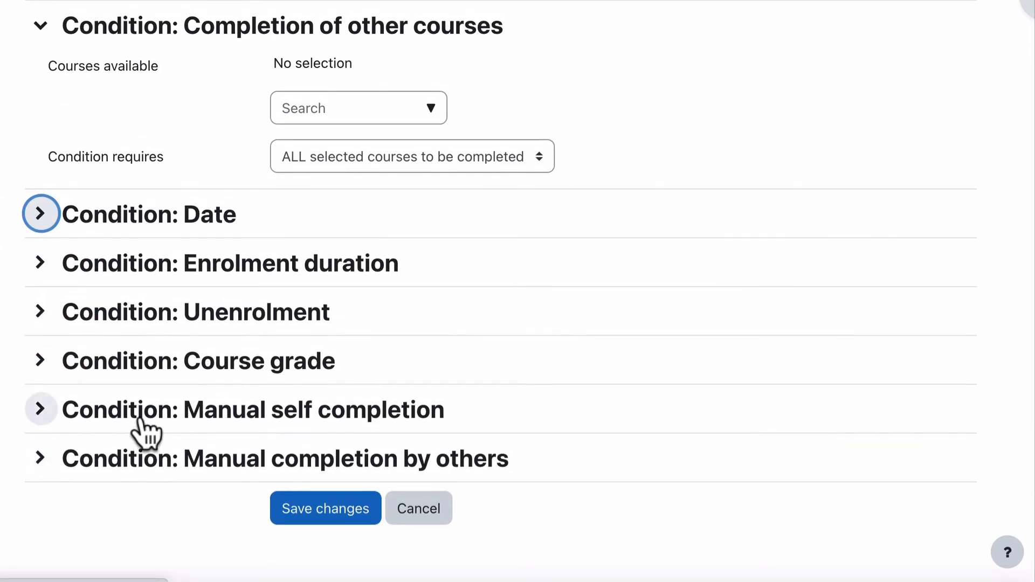
click(40, 360)
scroll(167, 377, down, 2)
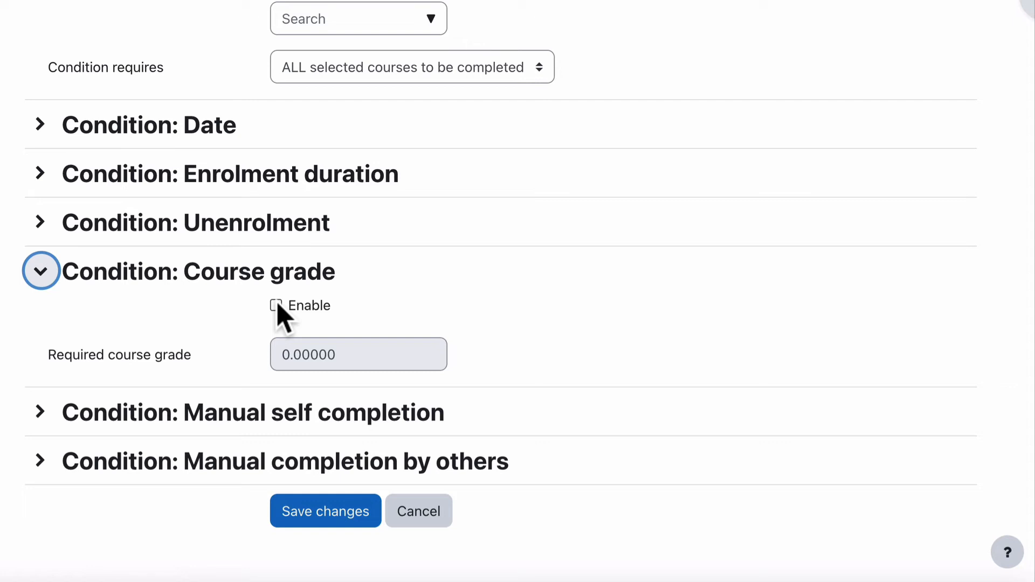
Review the completion requirements choices for meeting ALL or ANY of the conditions, leaving the list without choosing another option
scroll(277, 306, up, 10)
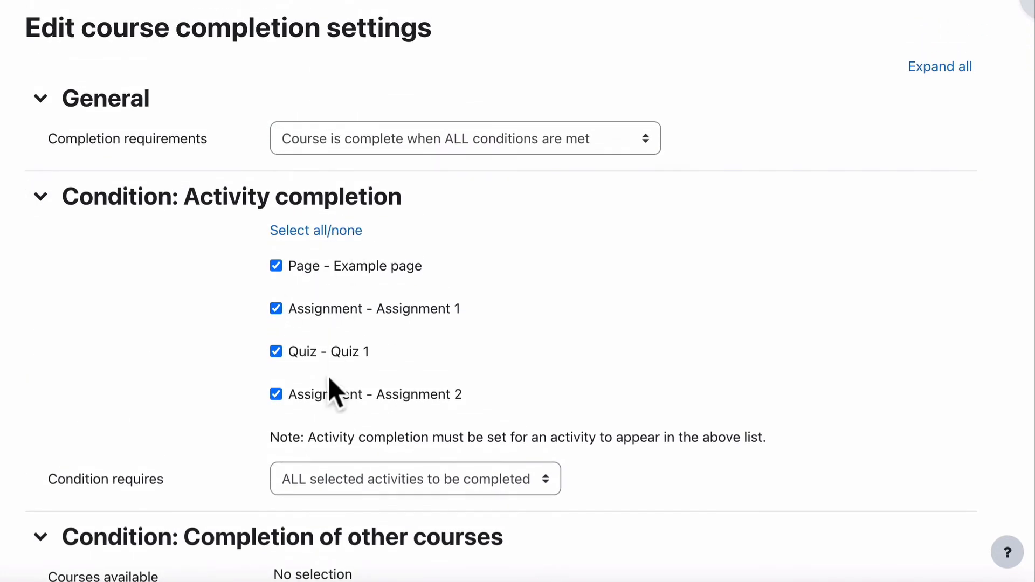
click(643, 142)
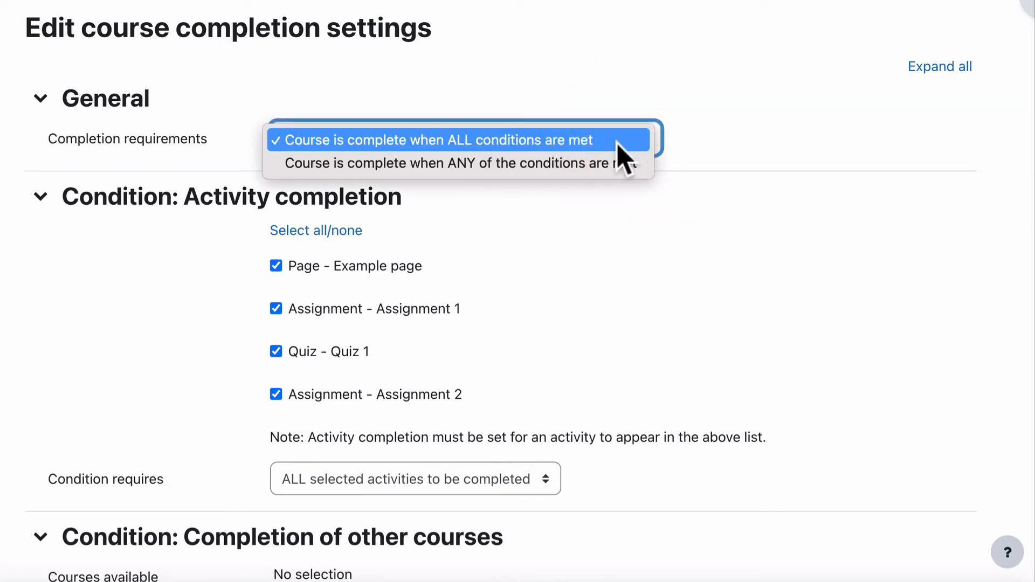
click(694, 162)
scroll(619, 238, down, 10)
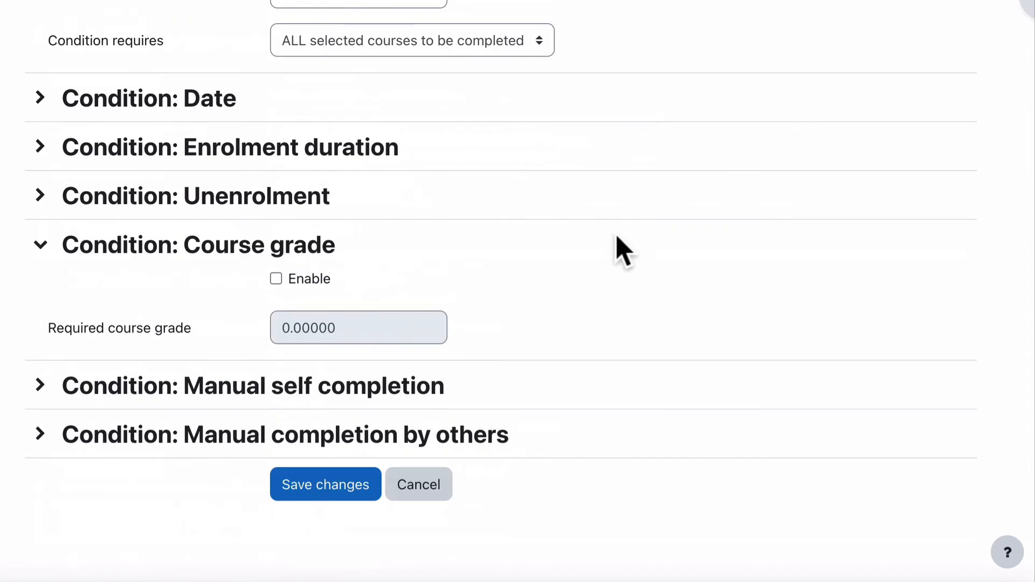
Save the course completion settings and review the Course completion report's criteria for all participants
click(321, 488)
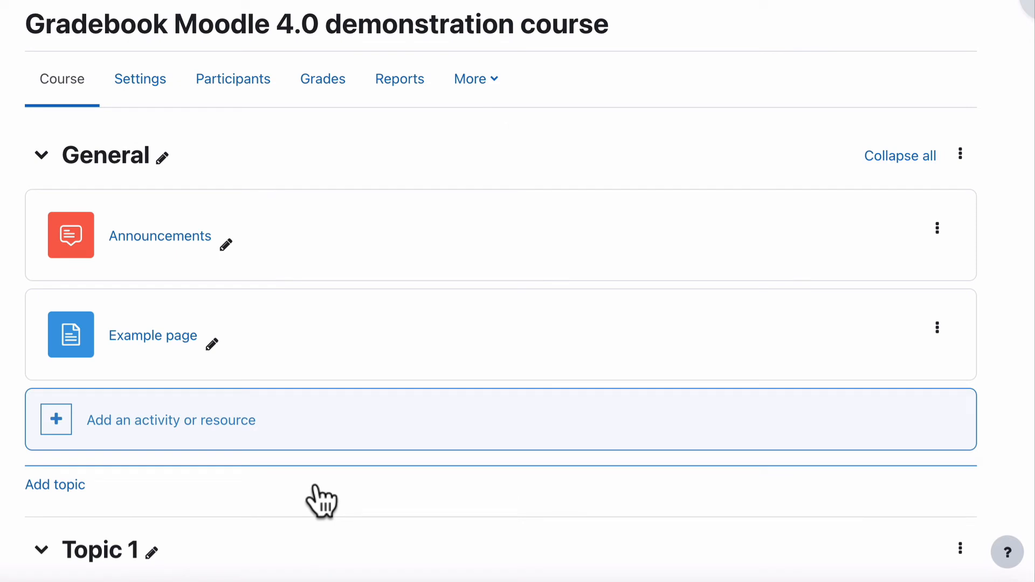
click(392, 76)
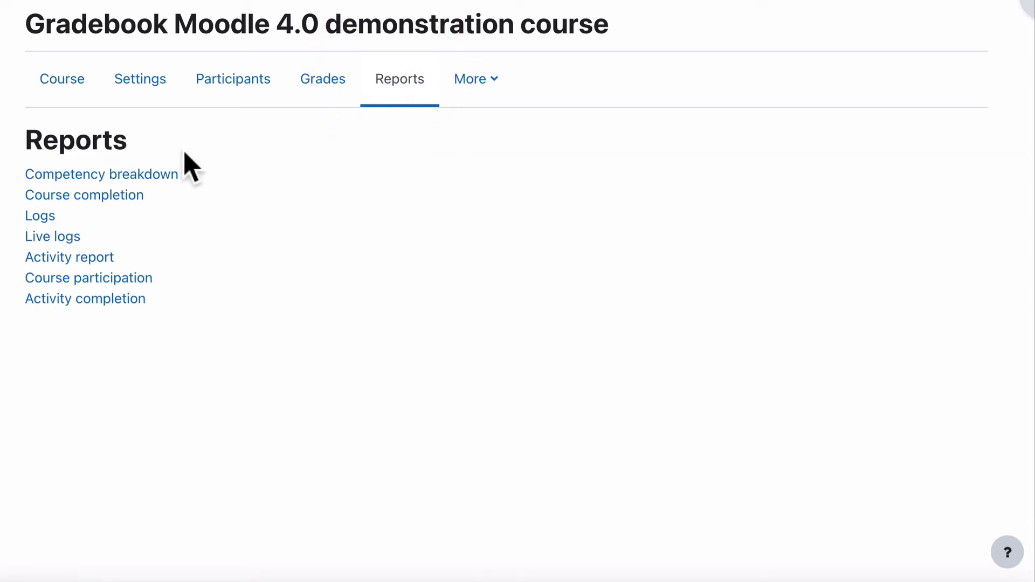
click(103, 196)
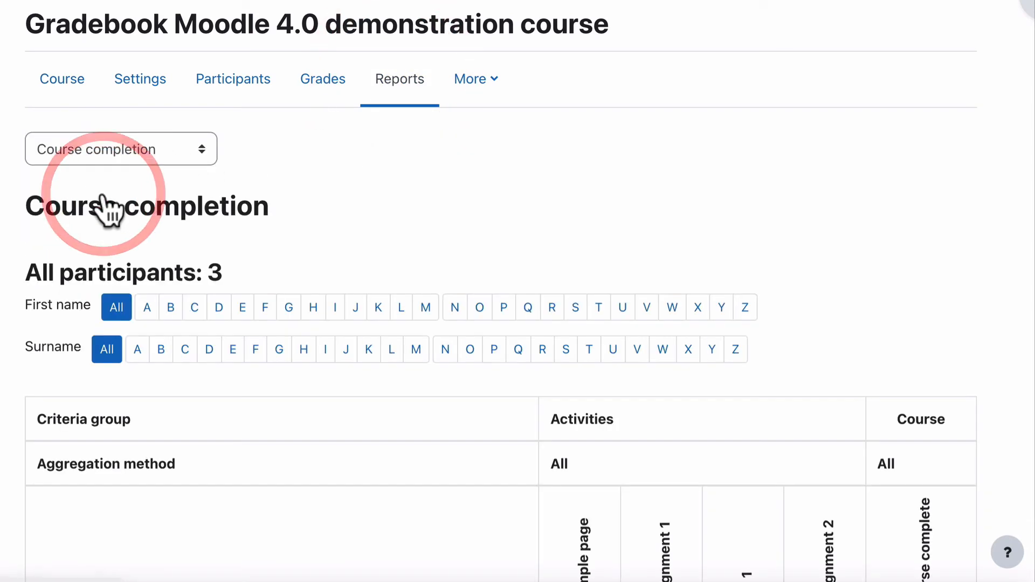
scroll(535, 215, down, 5)
scroll(537, 215, down, 2)
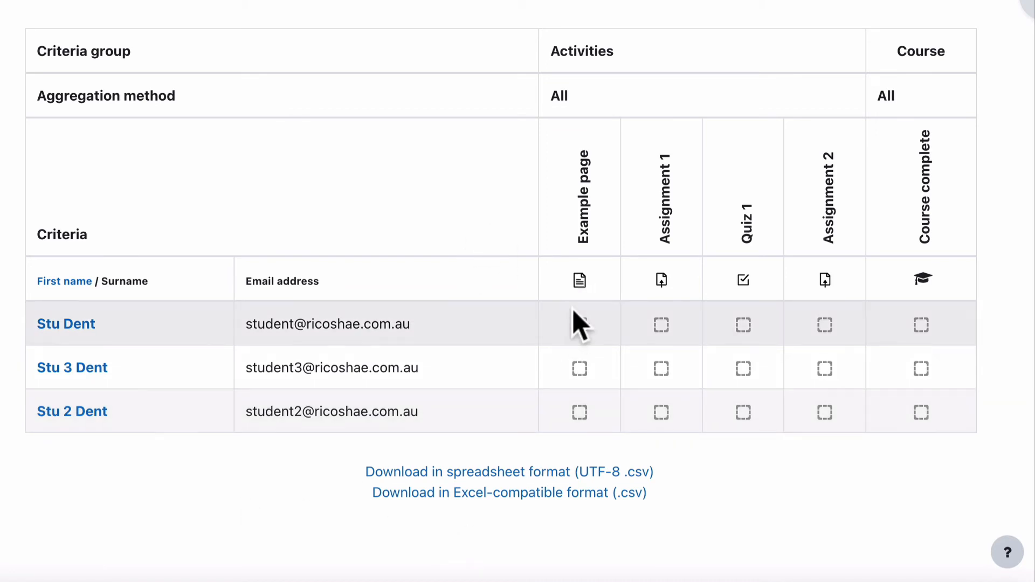
click(252, 509)
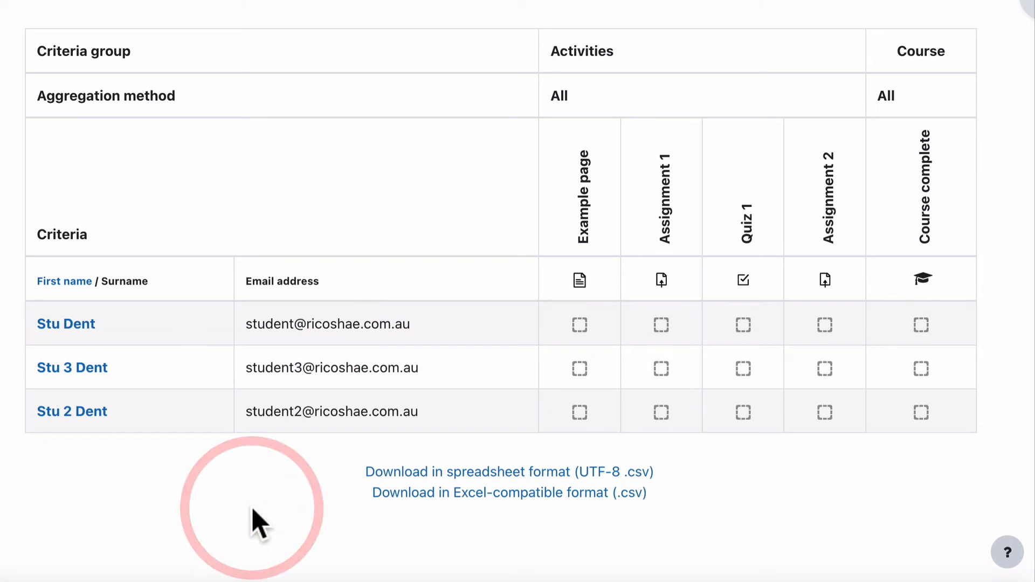
Switch to the student's view of the course, open Example page and check its View completion condition
click(441, 181)
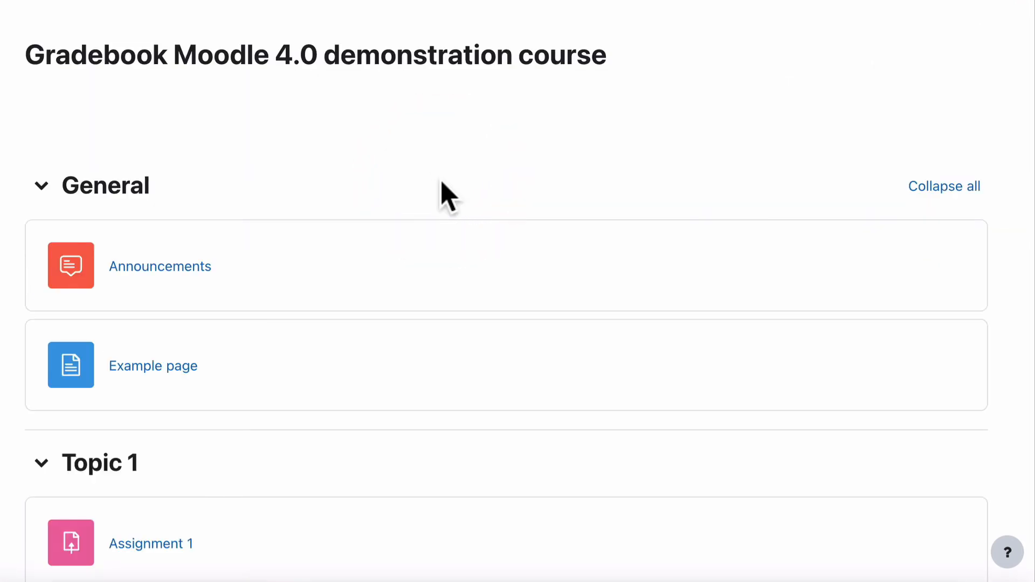
scroll(441, 183, down, 3)
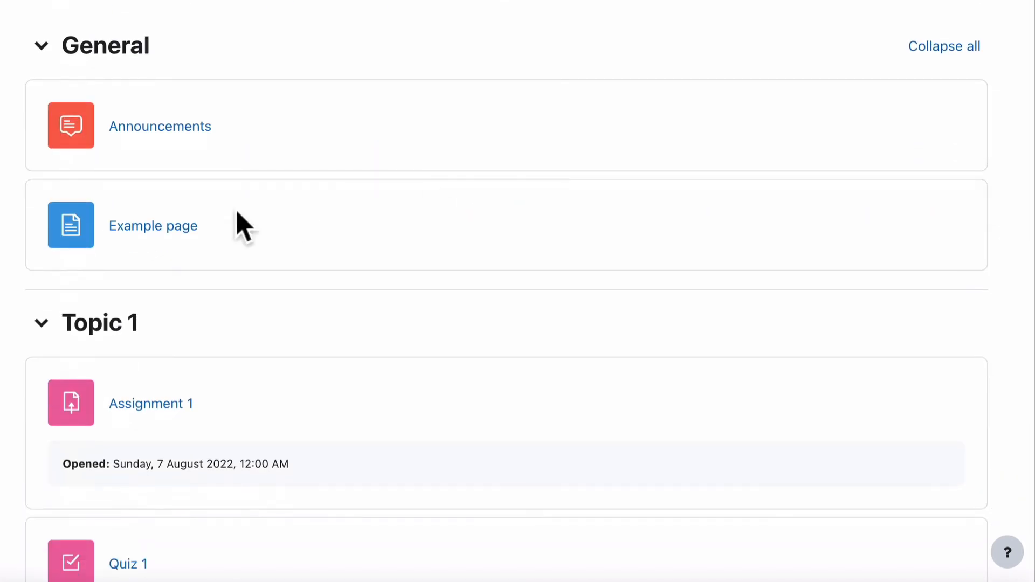
click(156, 226)
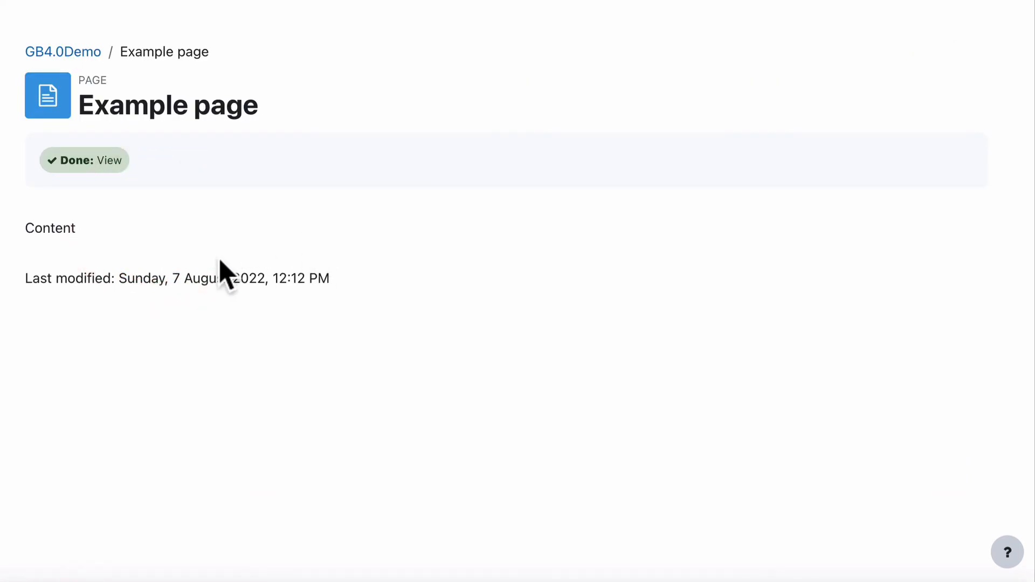
drag(59, 160, 124, 159)
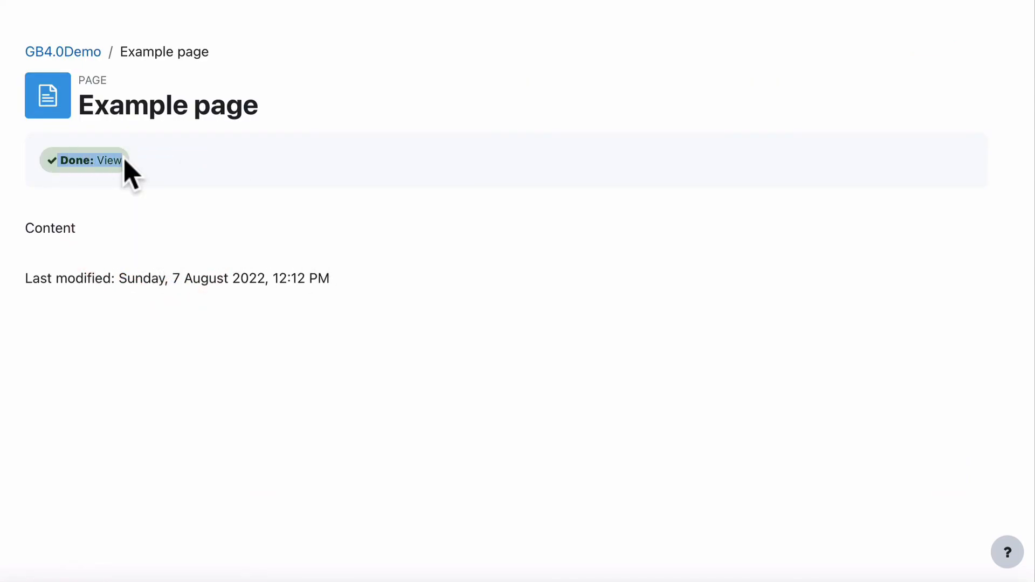
click(100, 164)
click(143, 201)
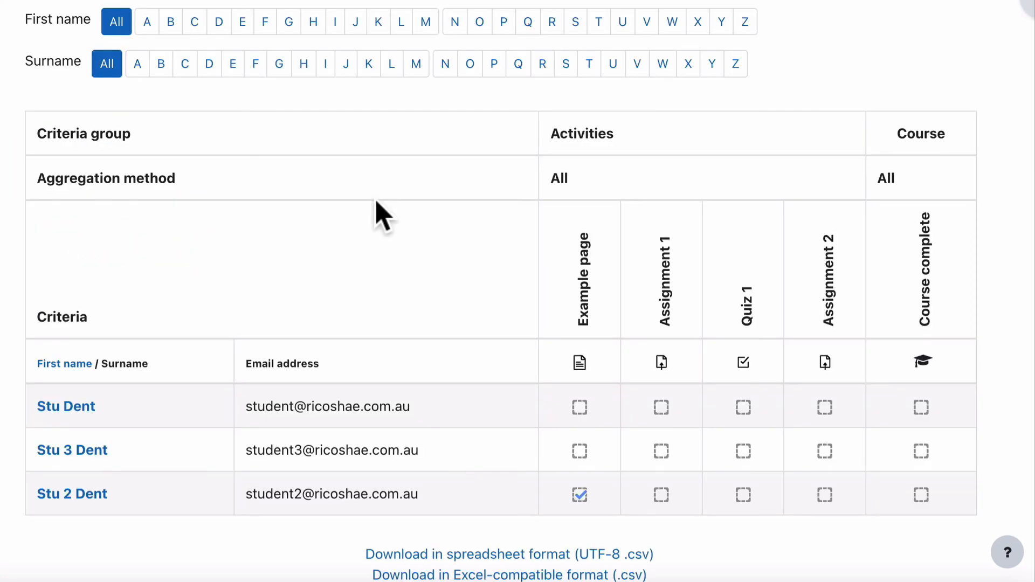
Return to the Course completion report and check the second student's completion mark for Example page
scroll(376, 213, down, 3)
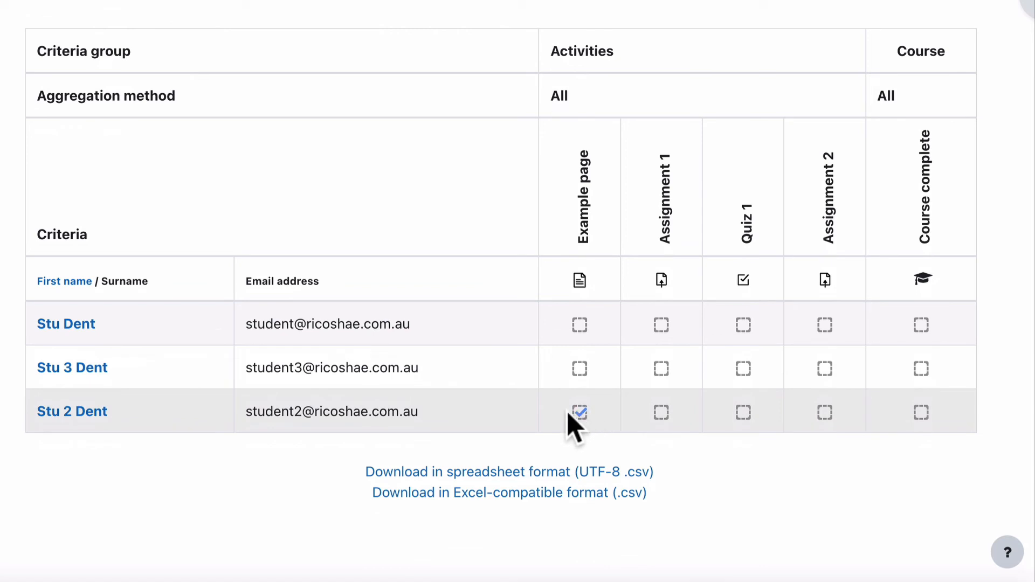
drag(567, 414, 596, 413)
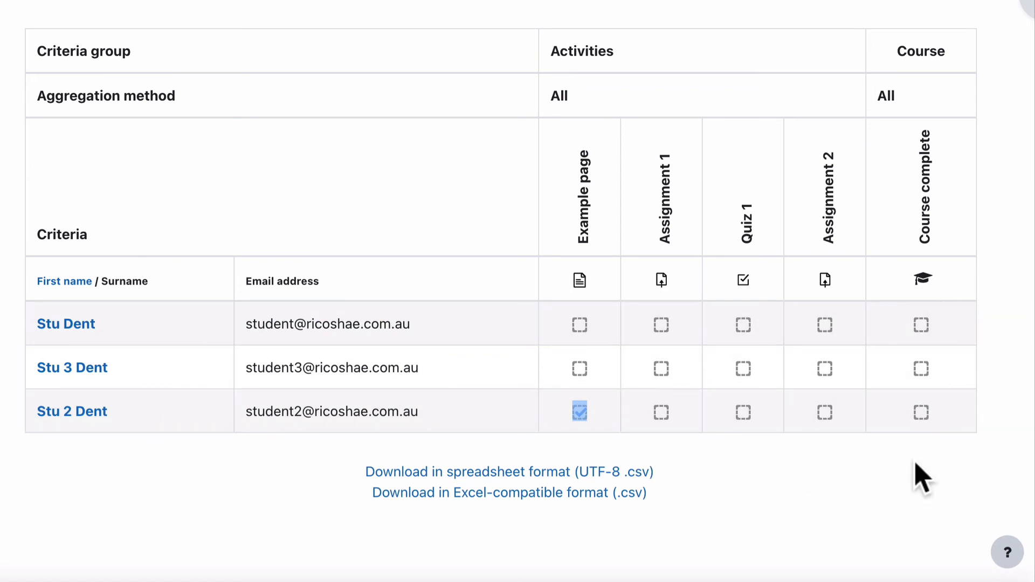
click(785, 482)
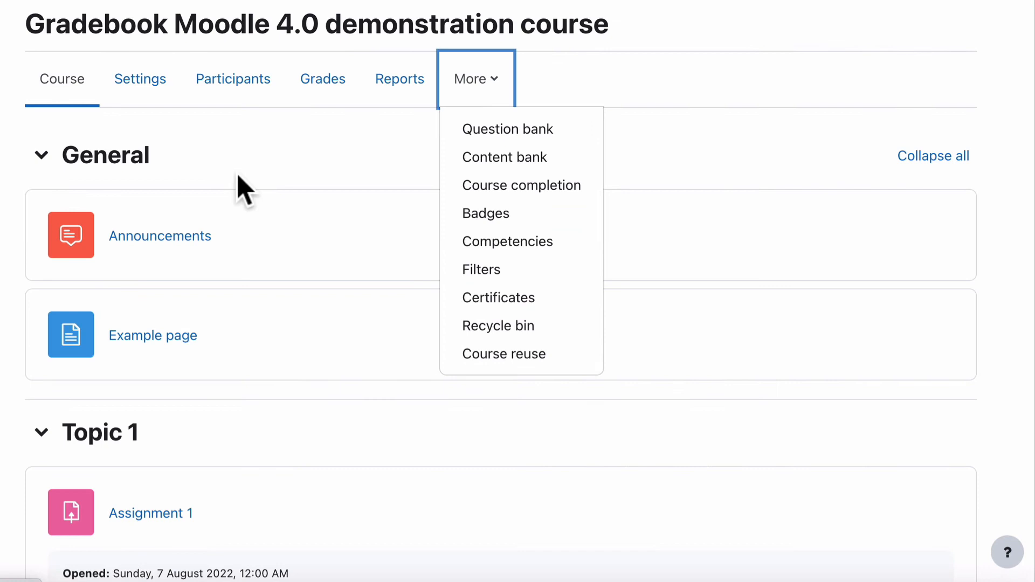
Open the Grader report and examine the first student's course total along with the Assignment 1 and Quiz 1 grades
click(237, 174)
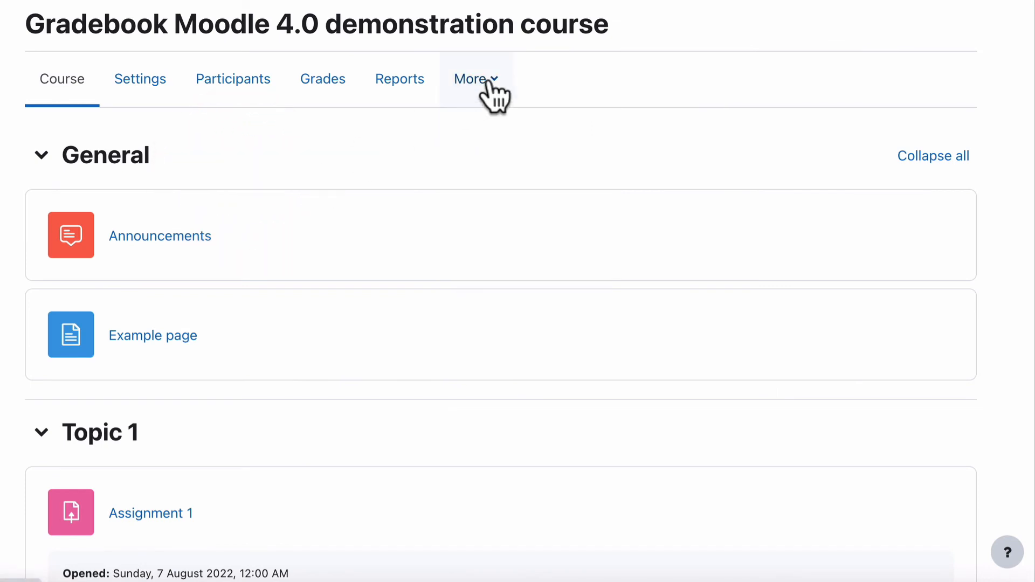
click(326, 80)
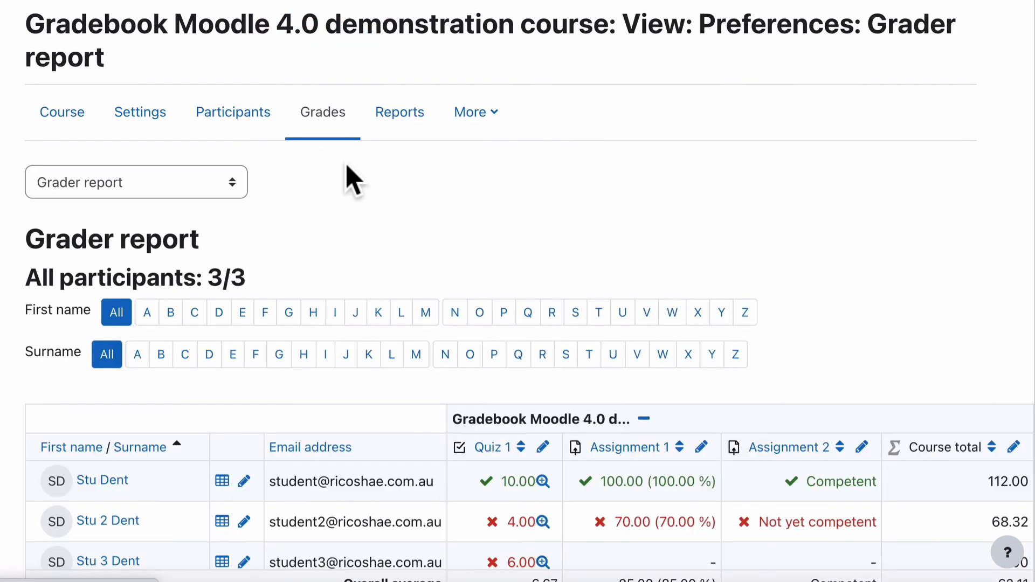
scroll(353, 181, down, 3)
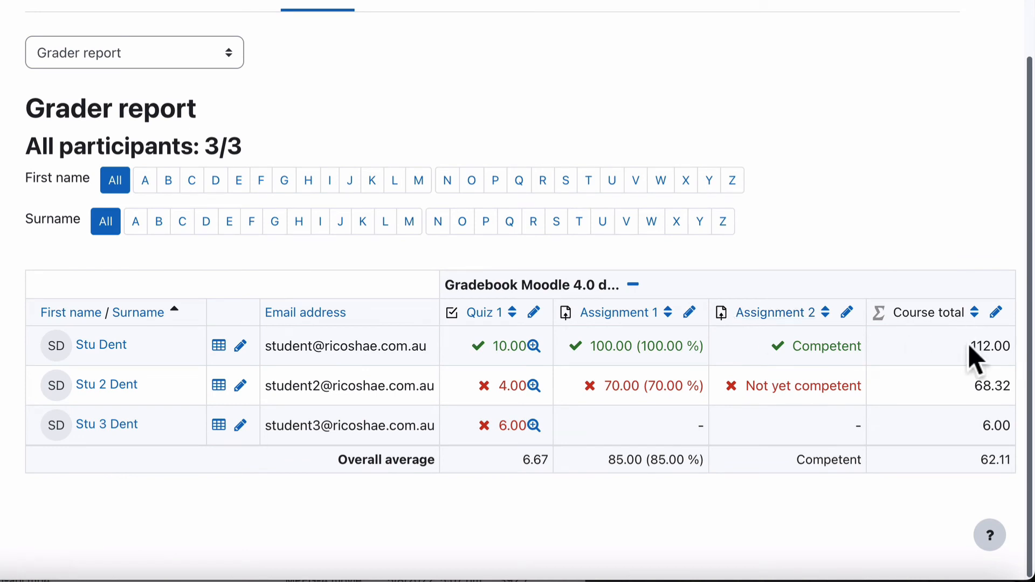
drag(968, 347, 1014, 346)
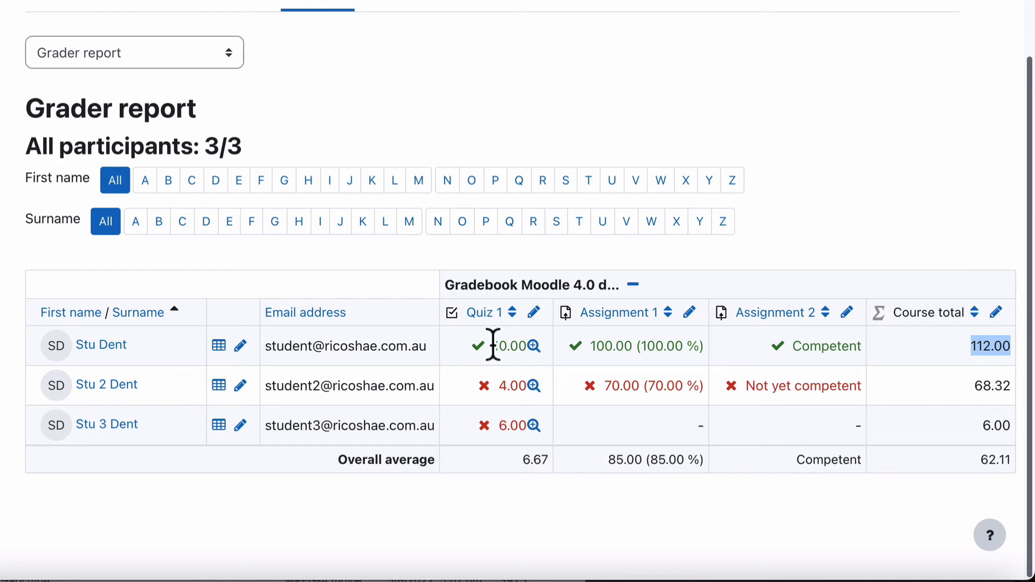
double_click(594, 345)
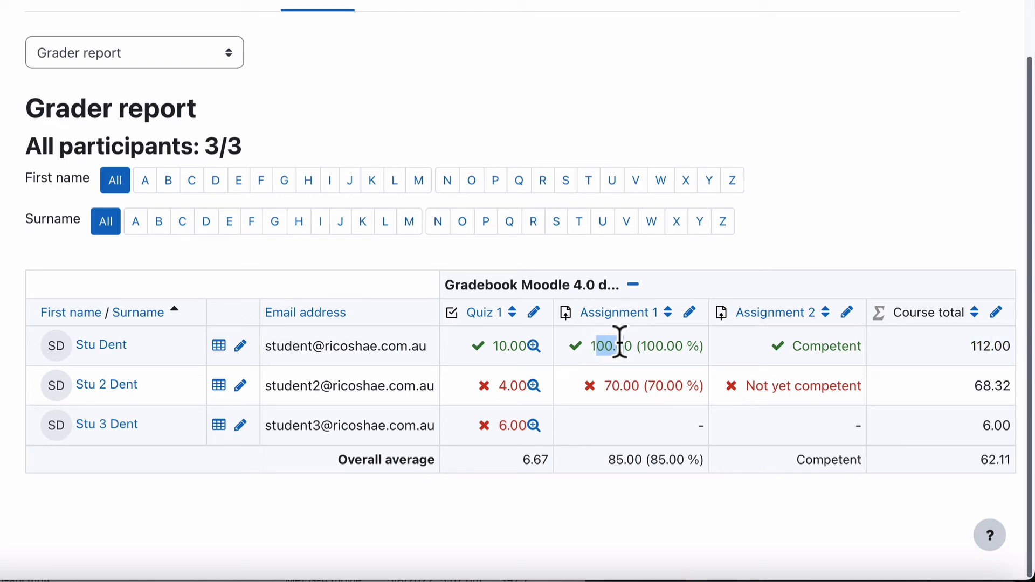
double_click(509, 345)
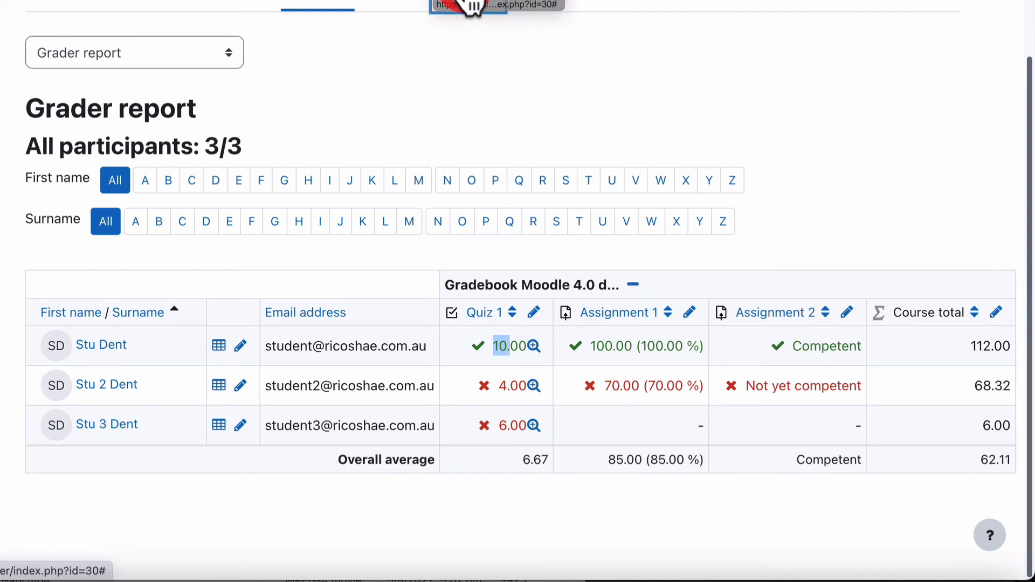
Enable the course grade condition in the course completion settings with a required course grade of 92, and save the changes
click(476, 5)
click(483, 88)
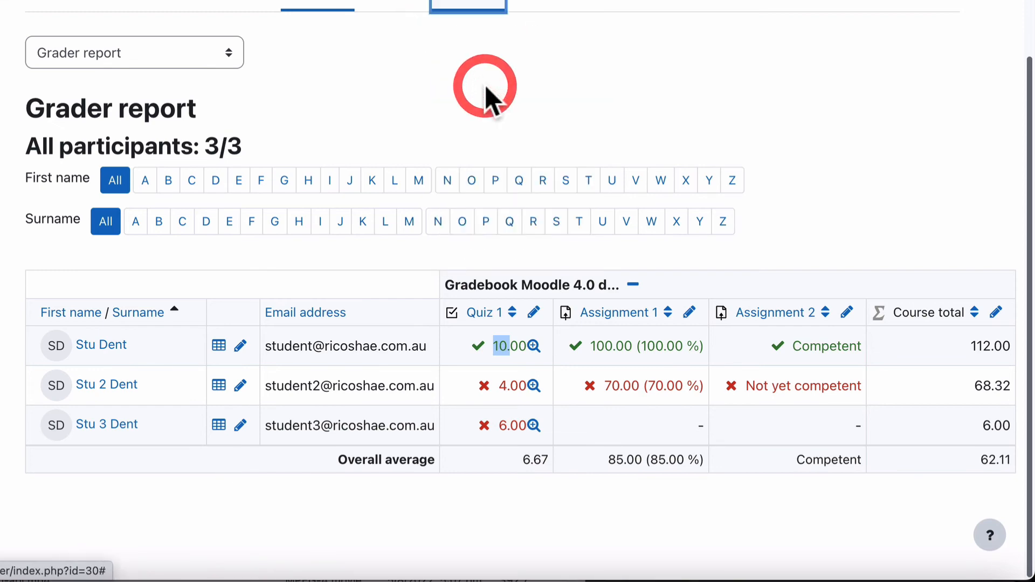
click(394, 388)
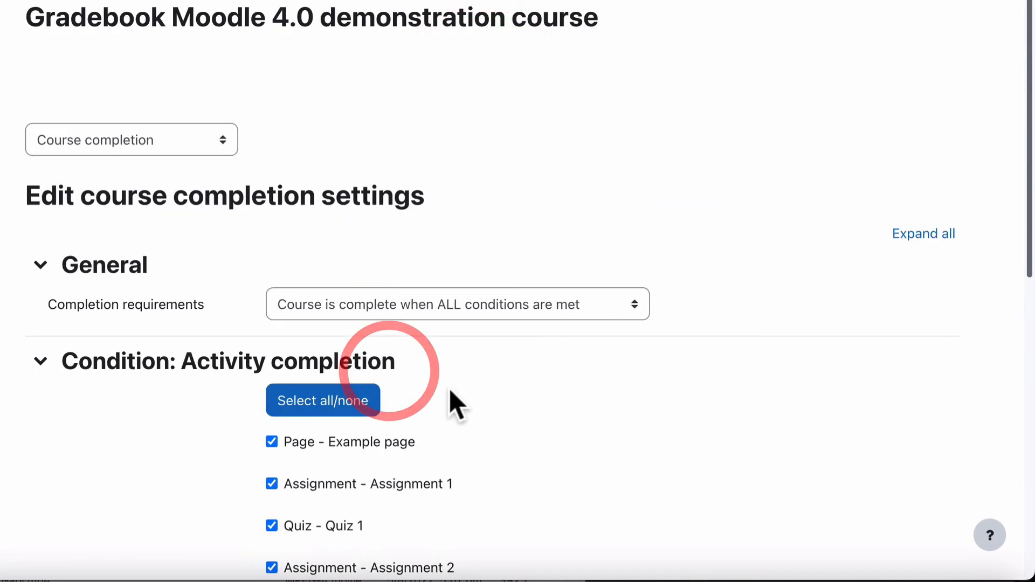
scroll(462, 420, down, 5)
scroll(462, 420, down, 6)
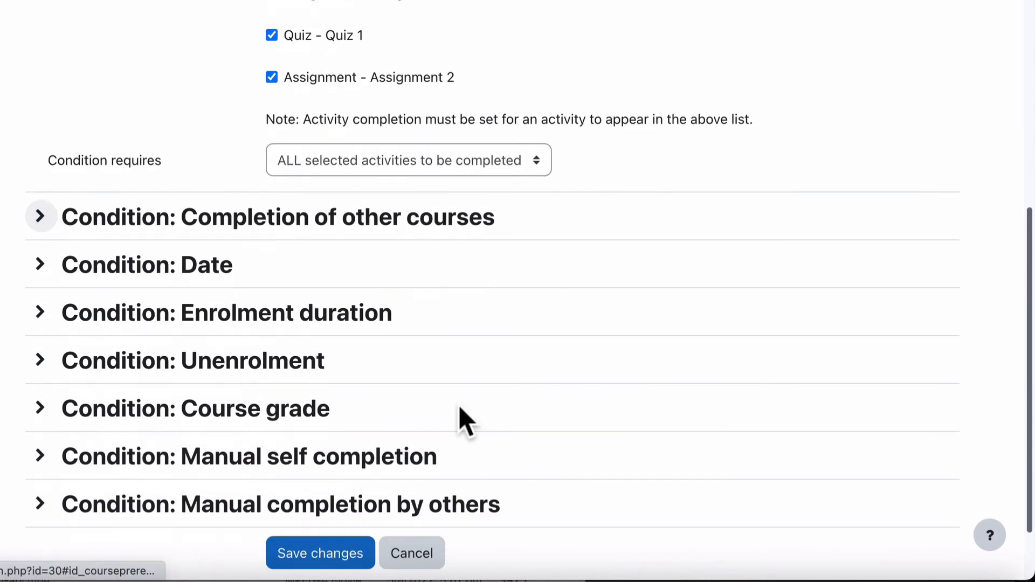
click(312, 331)
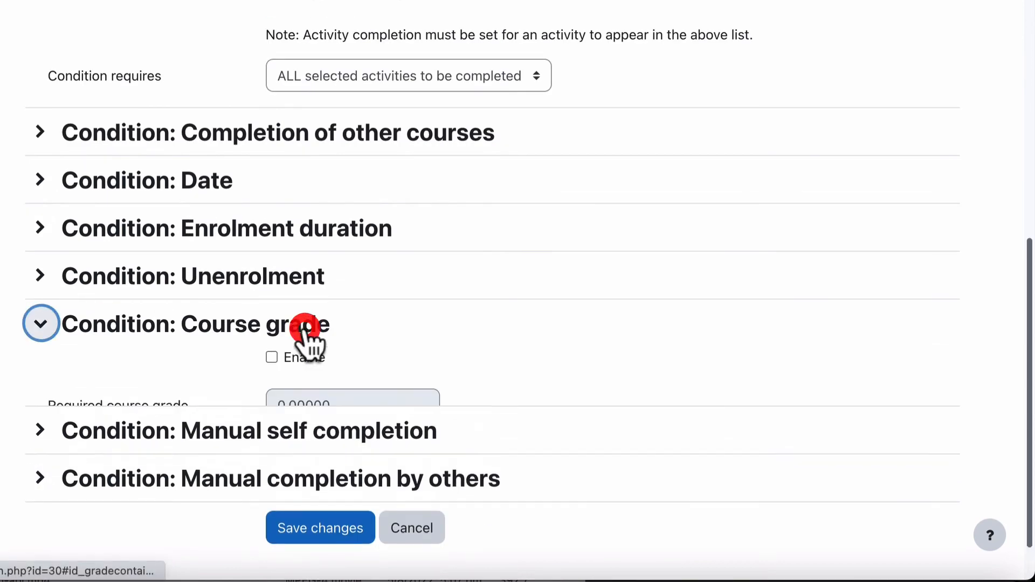
click(271, 357)
click(41, 377)
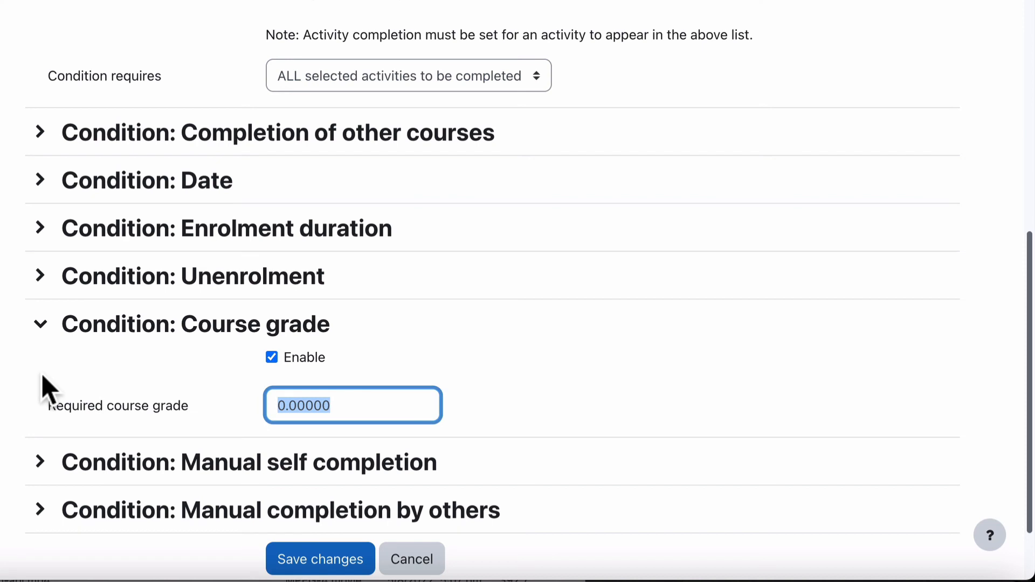
text(92)
scroll(183, 350, down, 2)
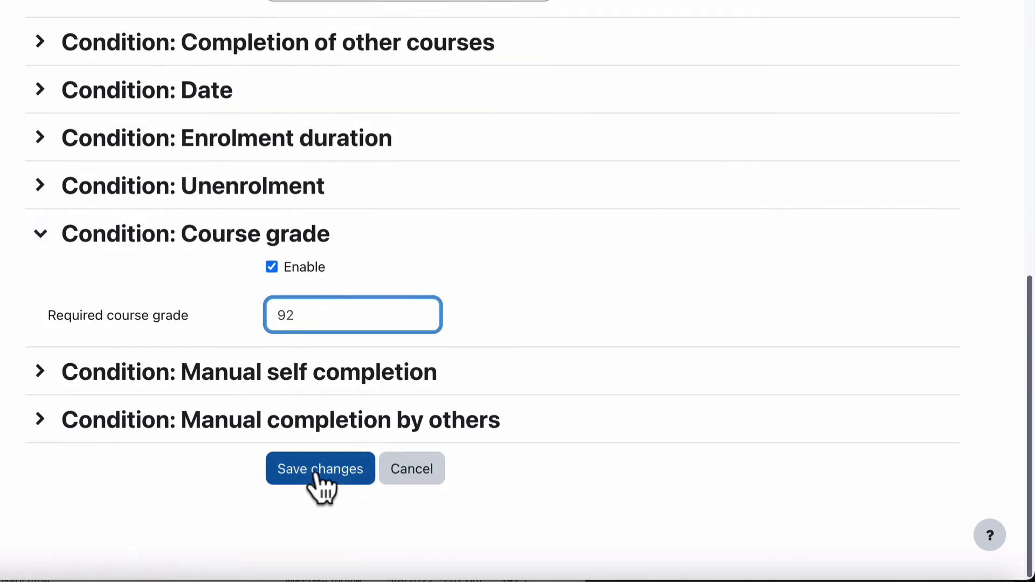
click(321, 474)
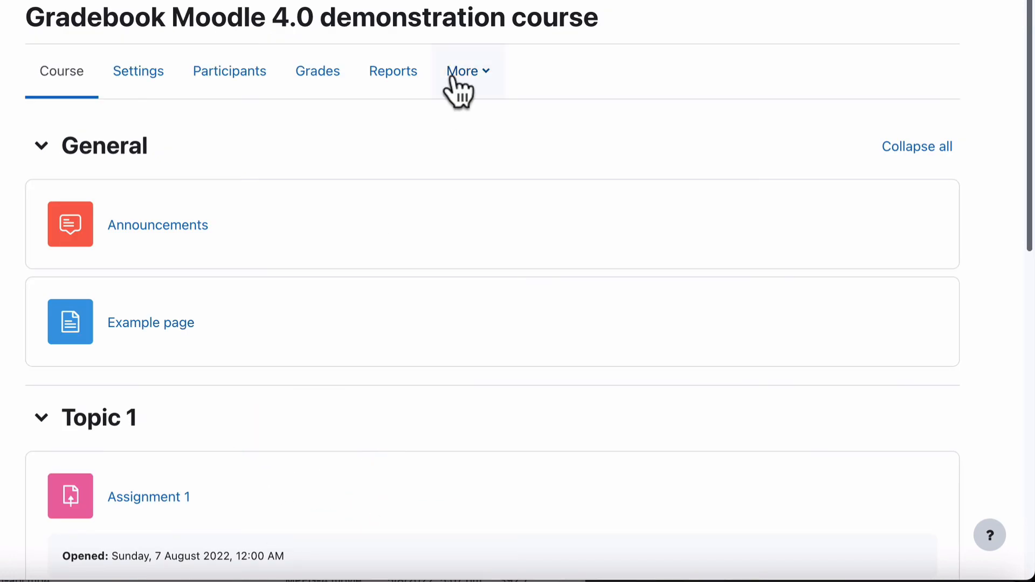
Open the Course completion report and examine the required-grade criterion alongside the activity criteria
click(393, 78)
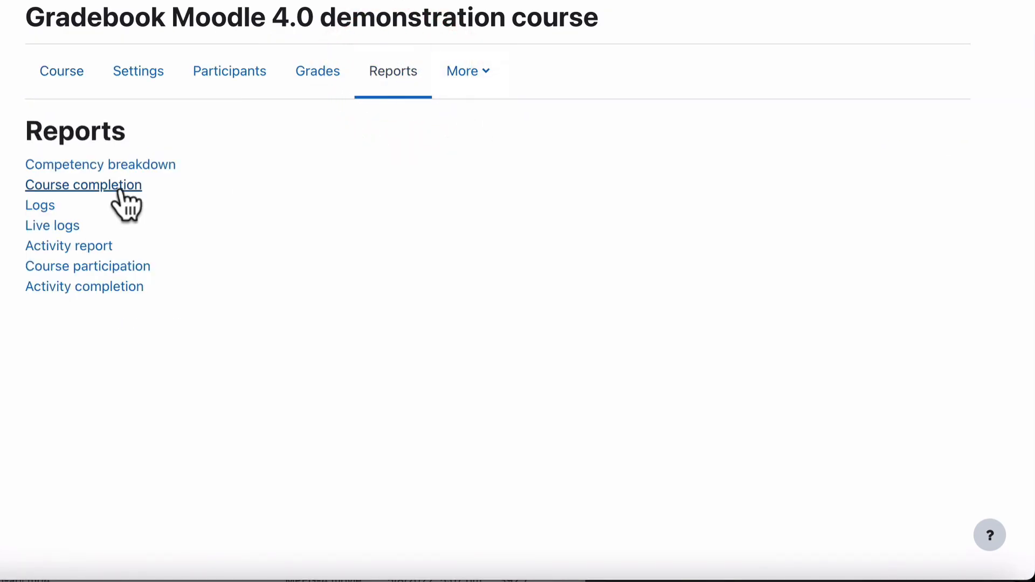
click(121, 190)
scroll(254, 317, down, 10)
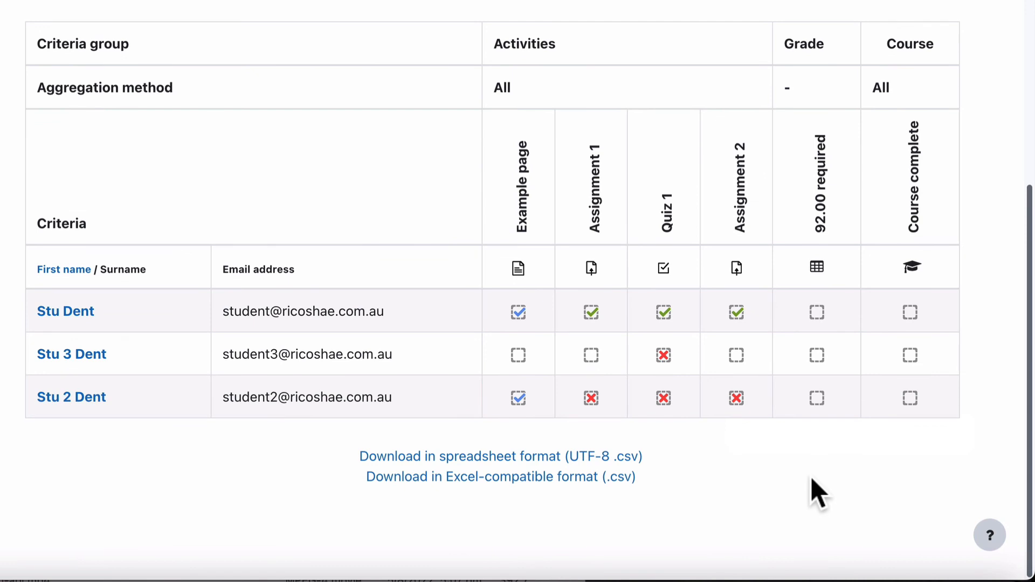
drag(820, 240, 820, 135)
click(381, 167)
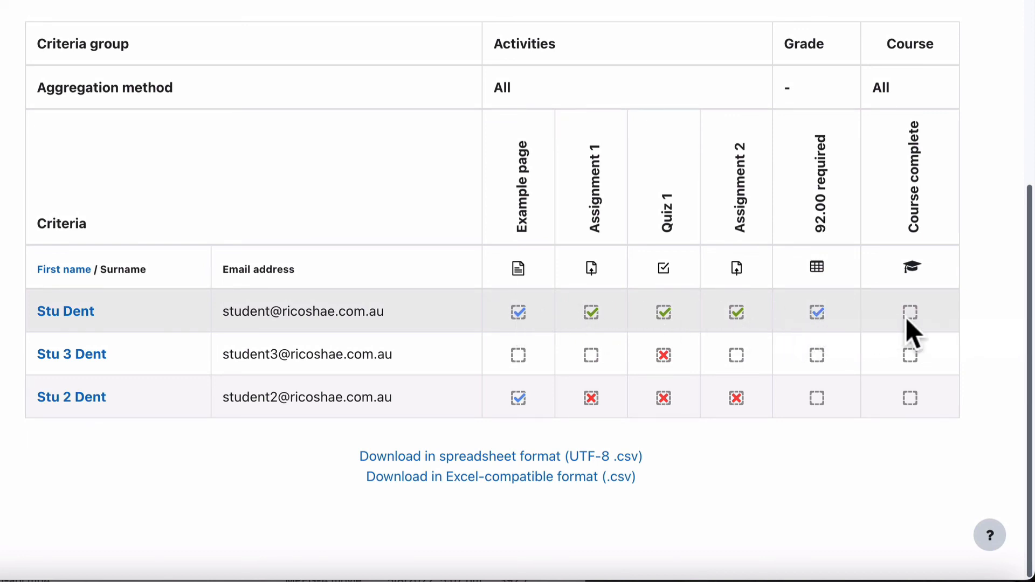
Recheck the Course completion report, comparing the required-grade criterion with the first student's course completion status and date
scroll(911, 331, up, 6)
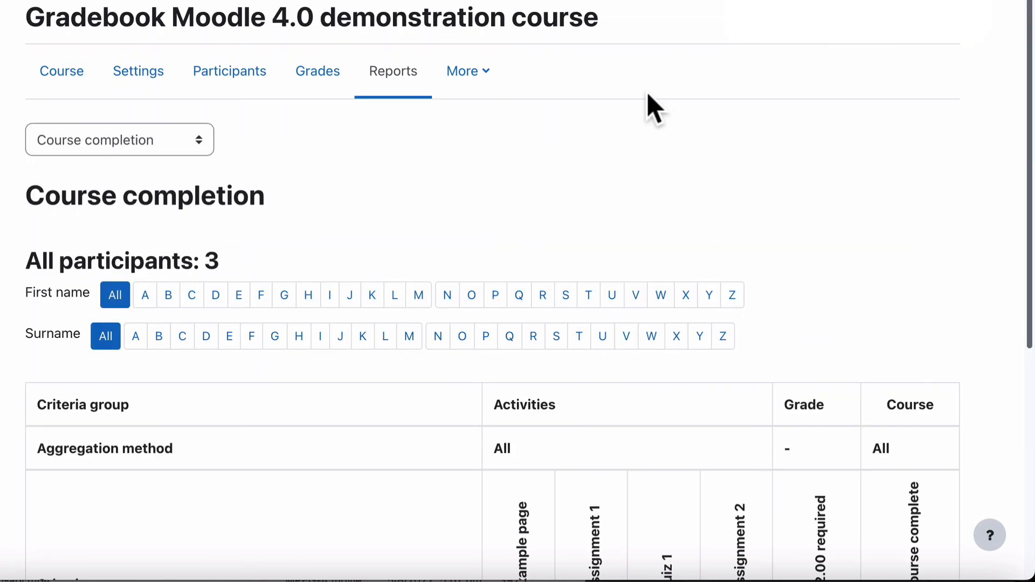
scroll(654, 108, down, 1)
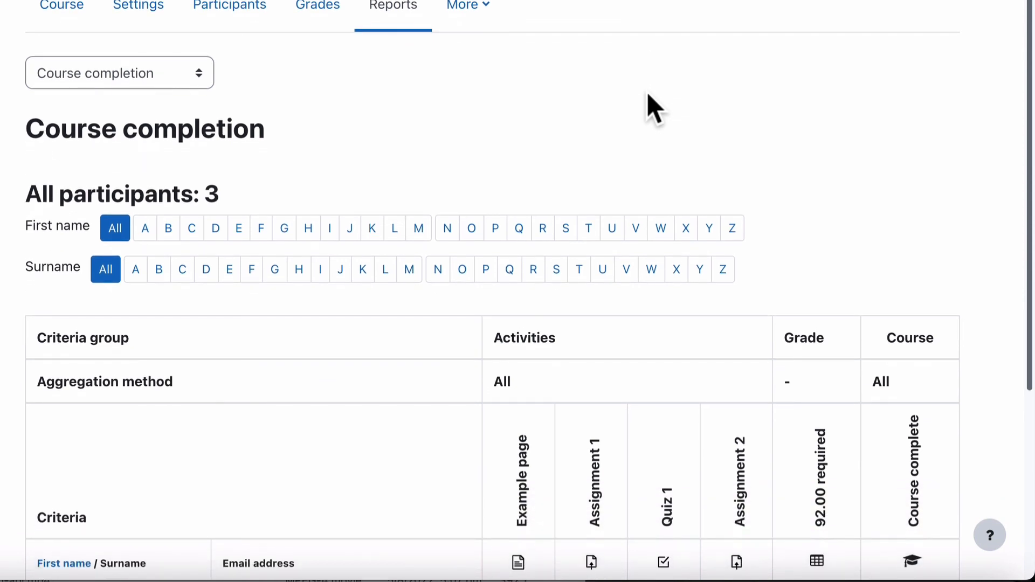
scroll(654, 107, down, 5)
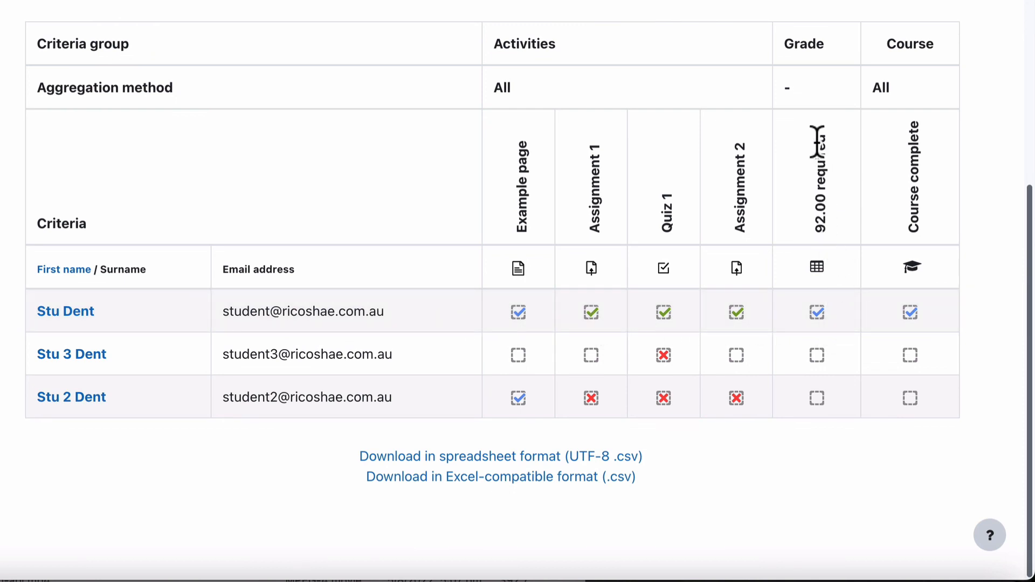
drag(829, 249, 818, 147)
click(868, 310)
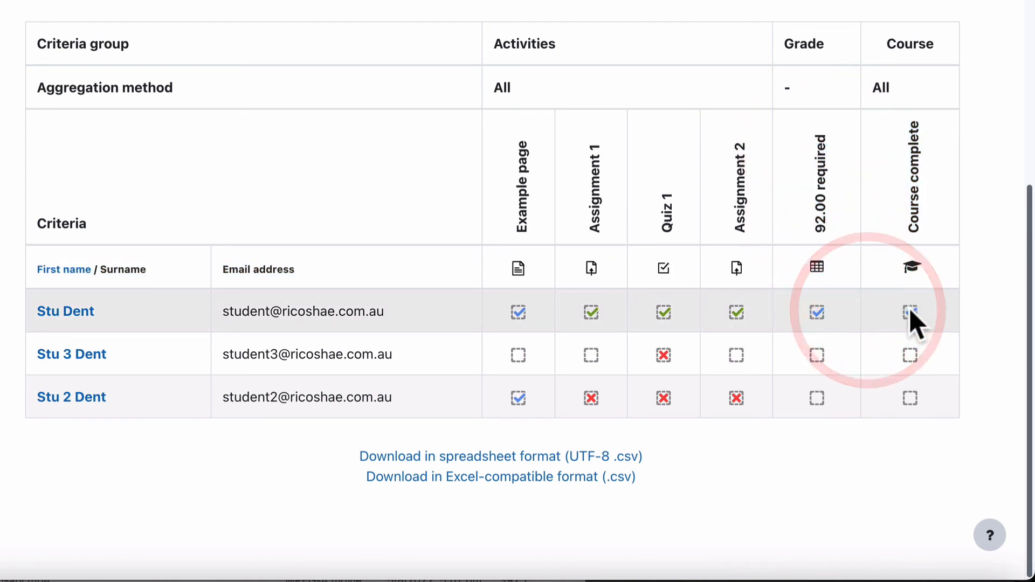
mouse_move(909, 311)
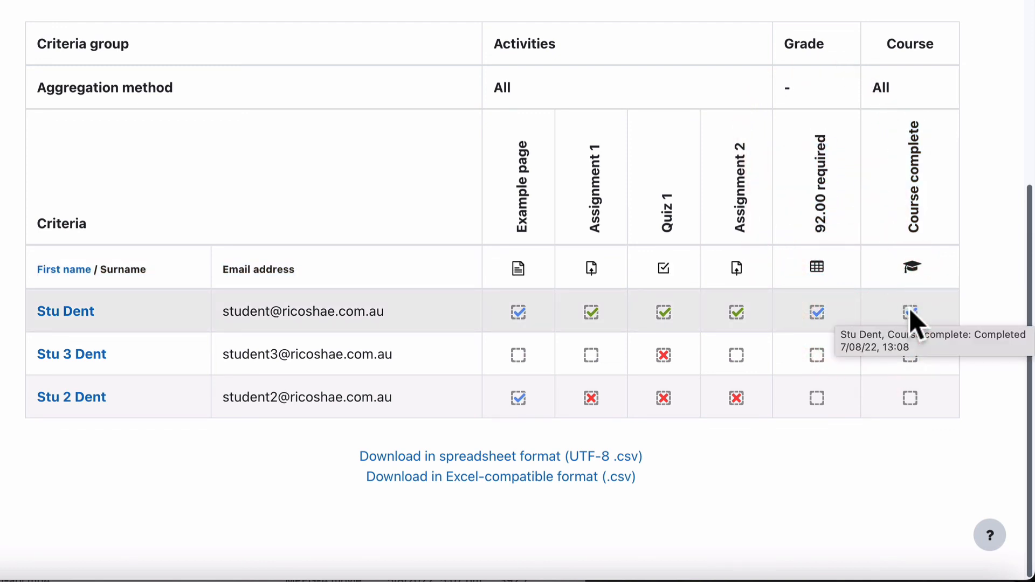
click(1011, 320)
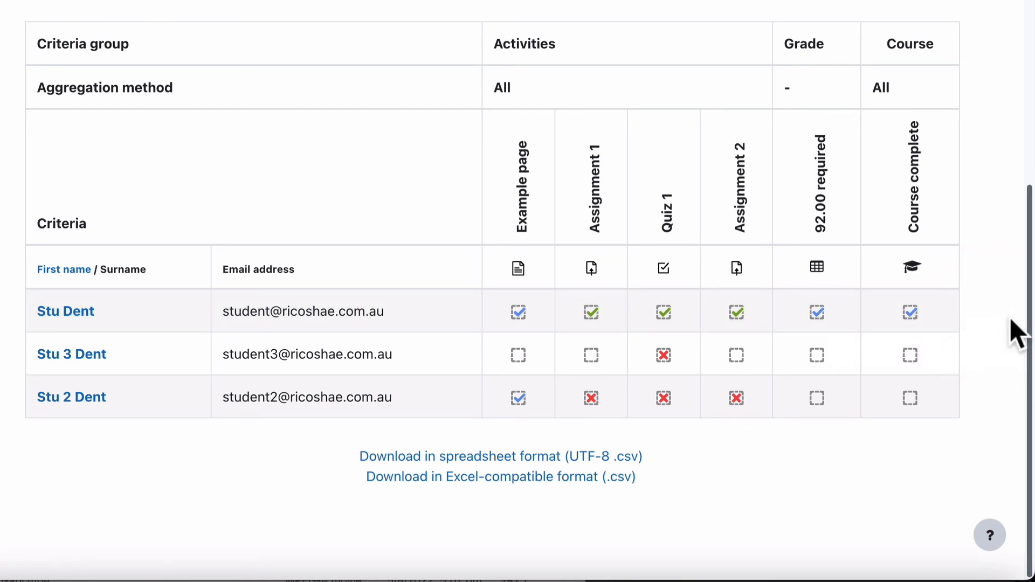
Open the list of available course reports from the Course completion report
scroll(1016, 334, up, 7)
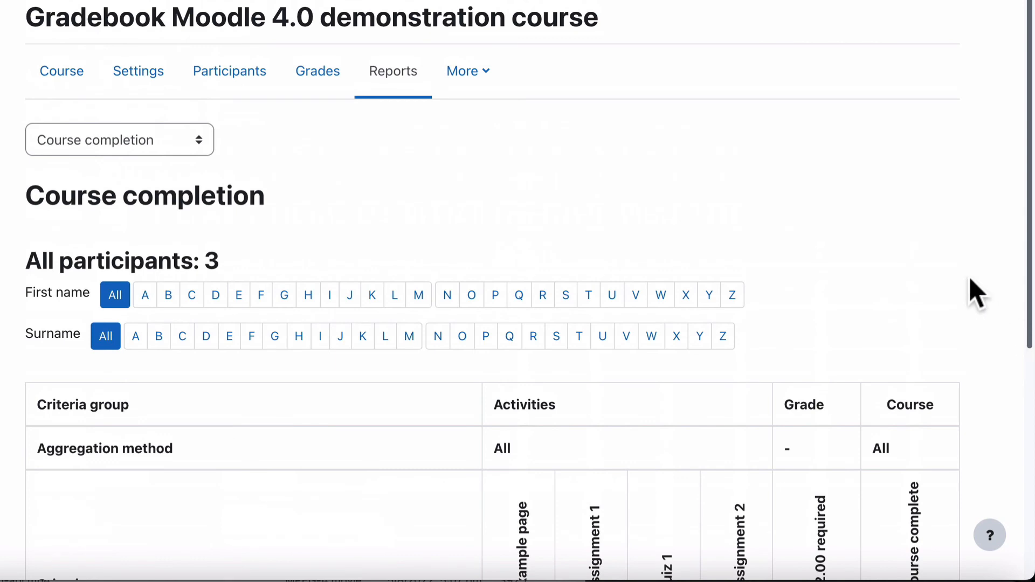
click(157, 142)
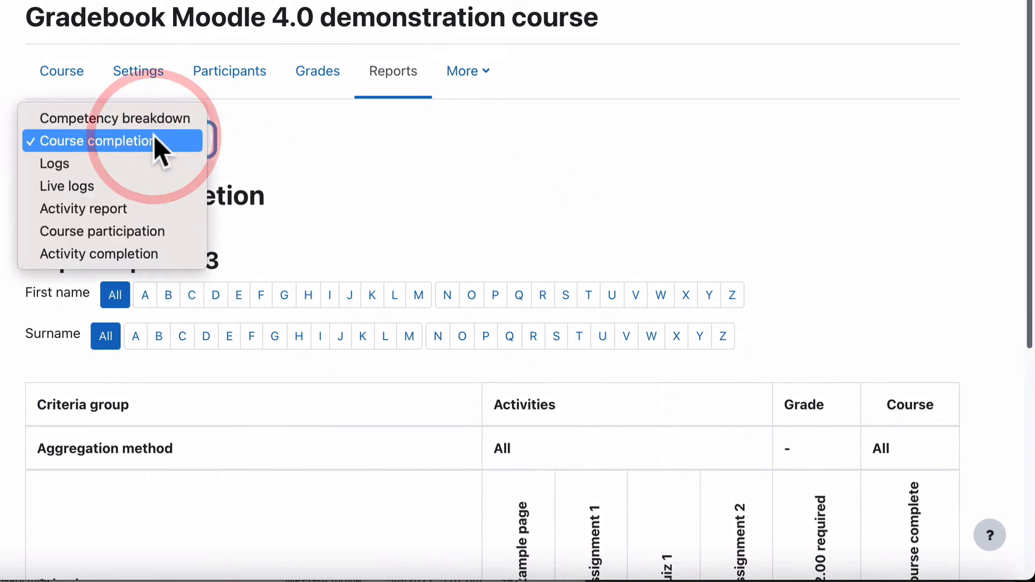